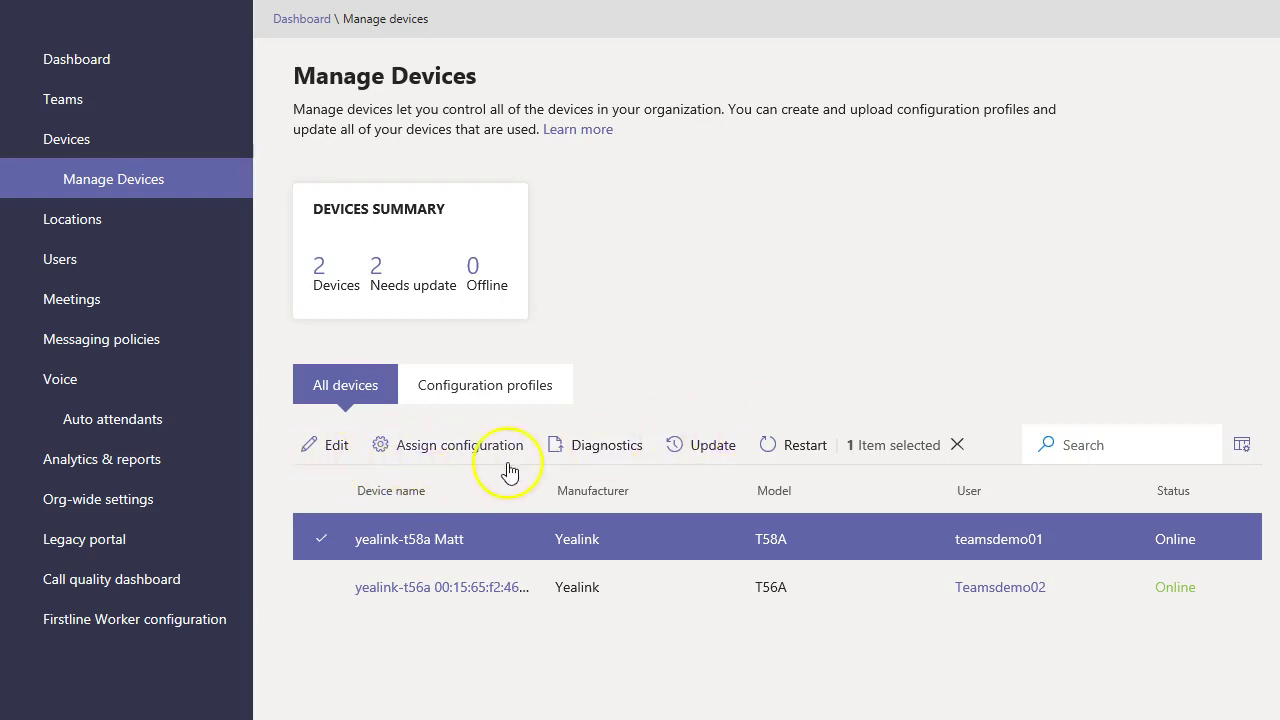
# Open the device info of the Yealink T58A phone, highlight its notes text, and close it without saving changes
pyautogui.click(321, 575)
pyautogui.click(320, 541)
pyautogui.click(321, 588)
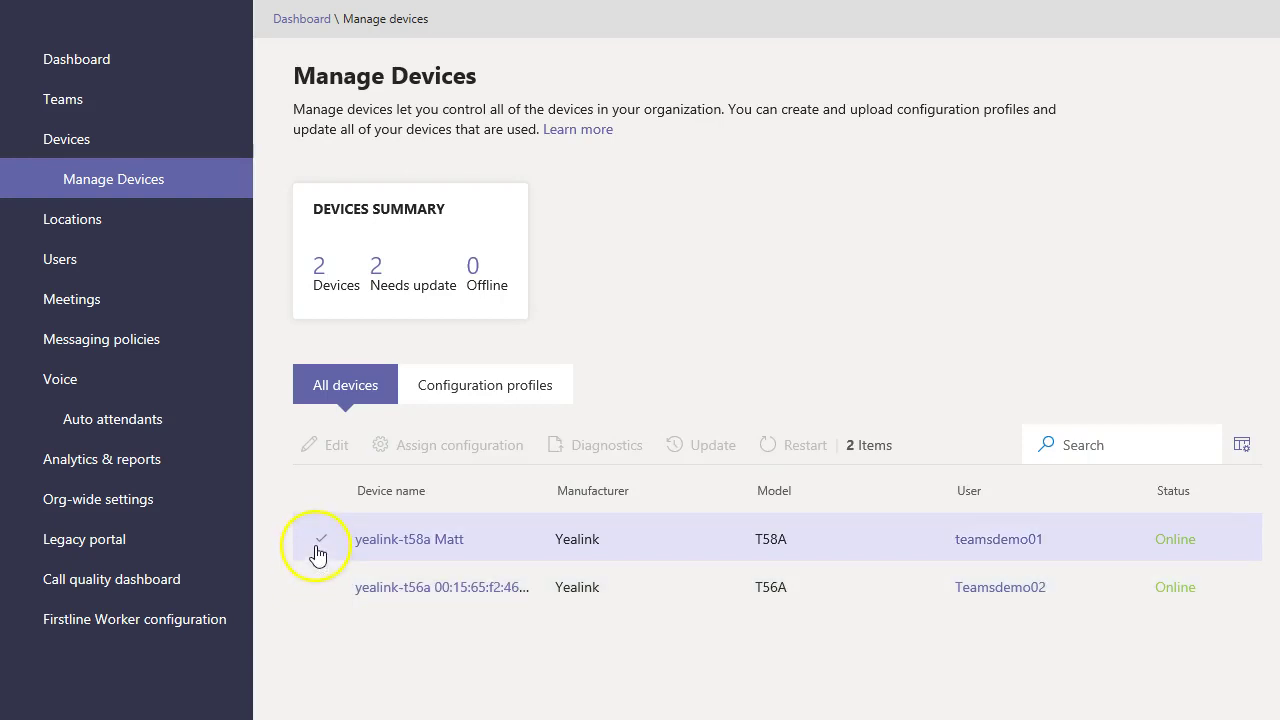
pyautogui.click(318, 545)
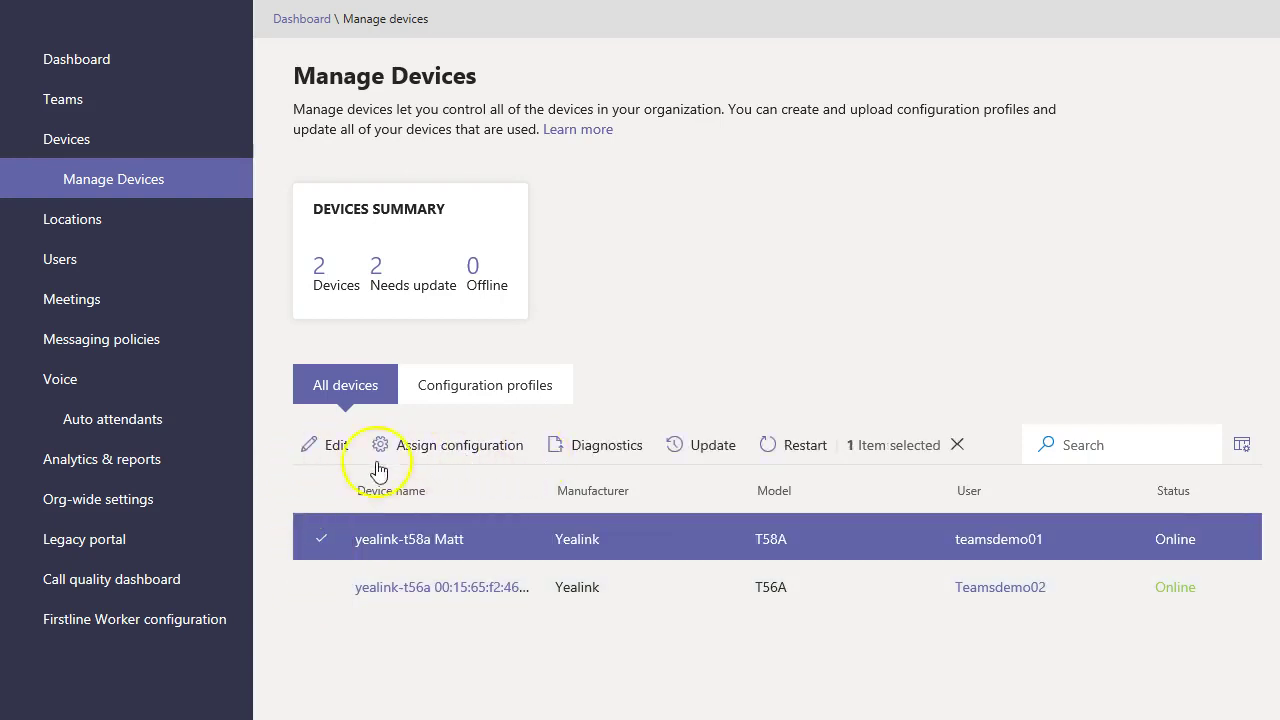
pyautogui.click(312, 453)
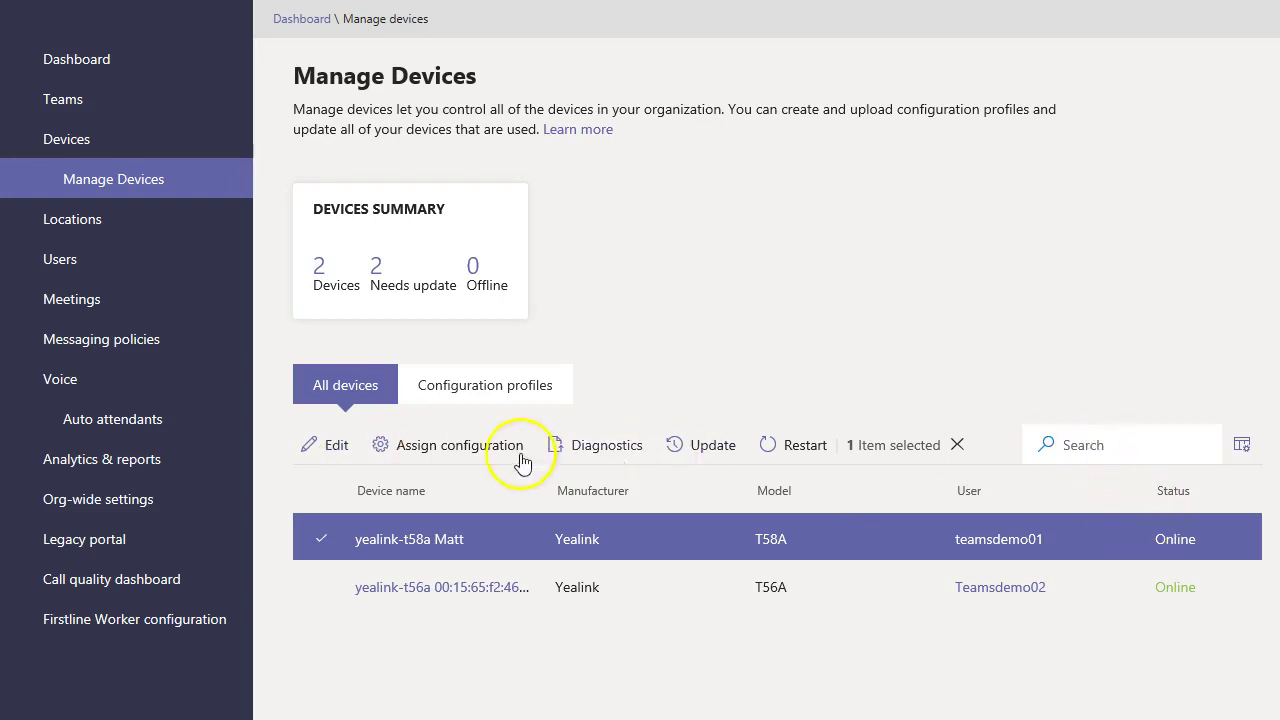
pyautogui.click(332, 450)
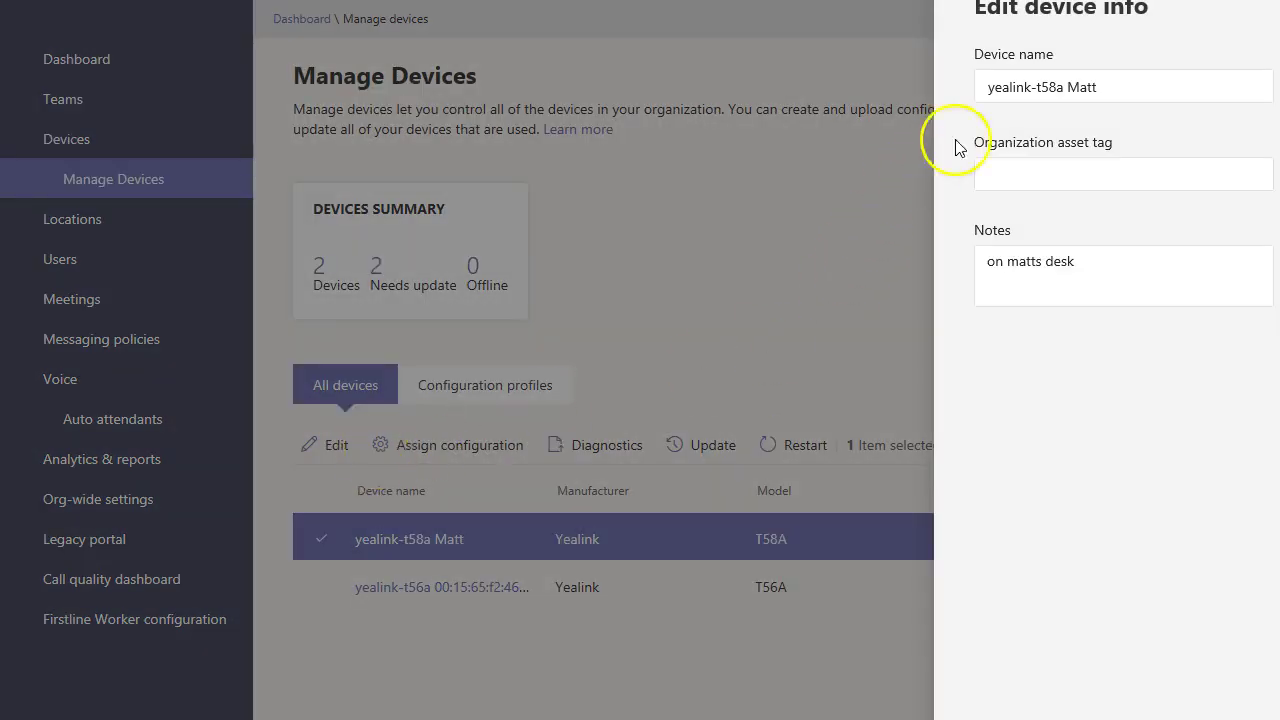
pyautogui.moveTo(1086, 274); pyautogui.dragTo(971, 283)
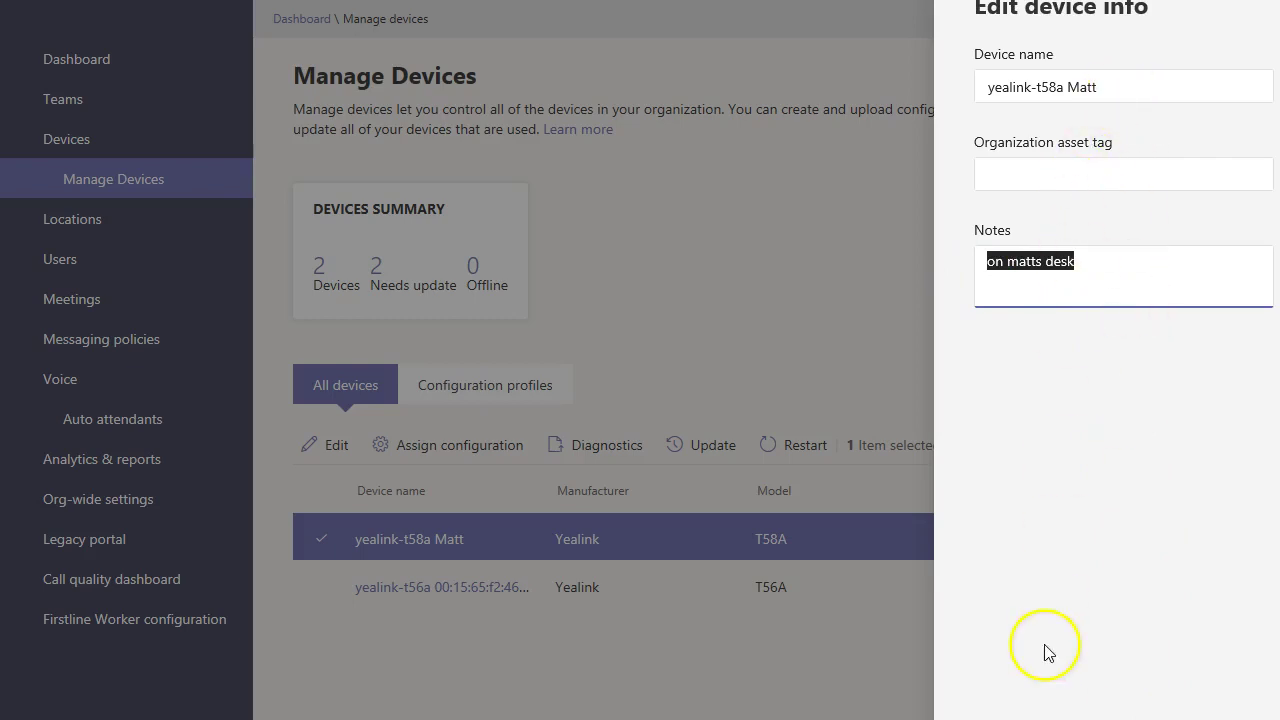
pyautogui.press('Escape')
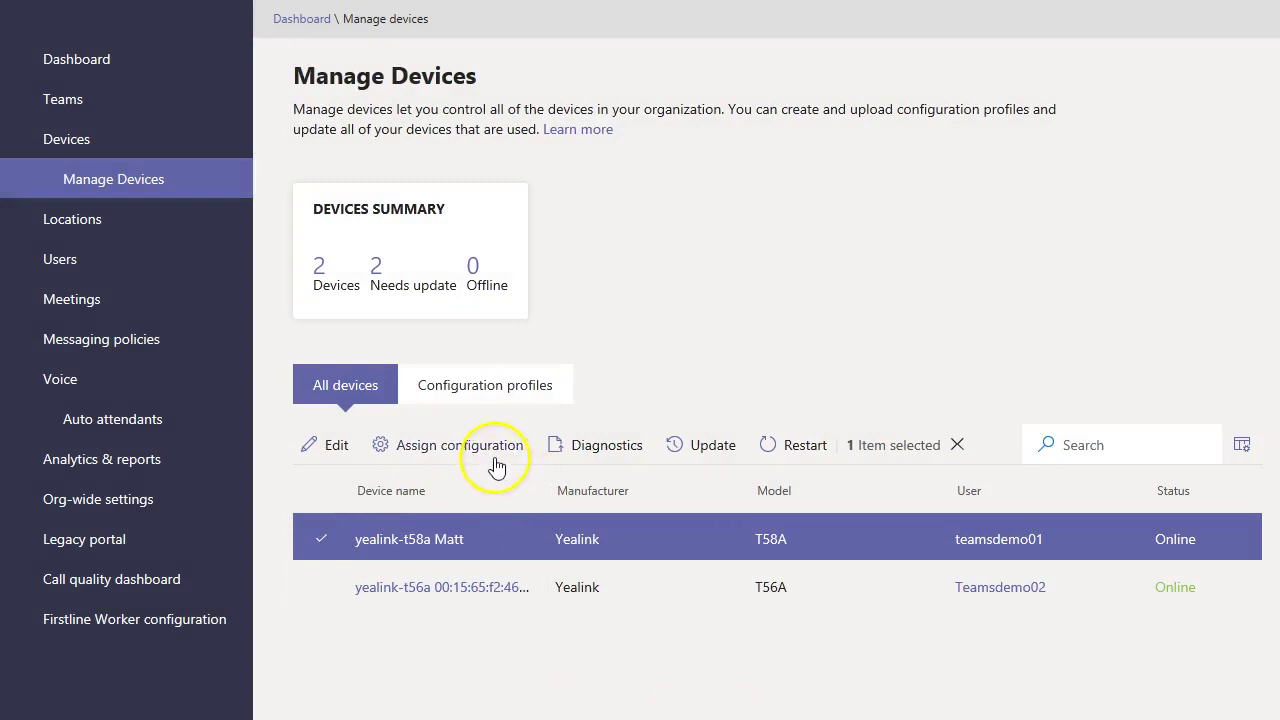
pyautogui.click(497, 403)
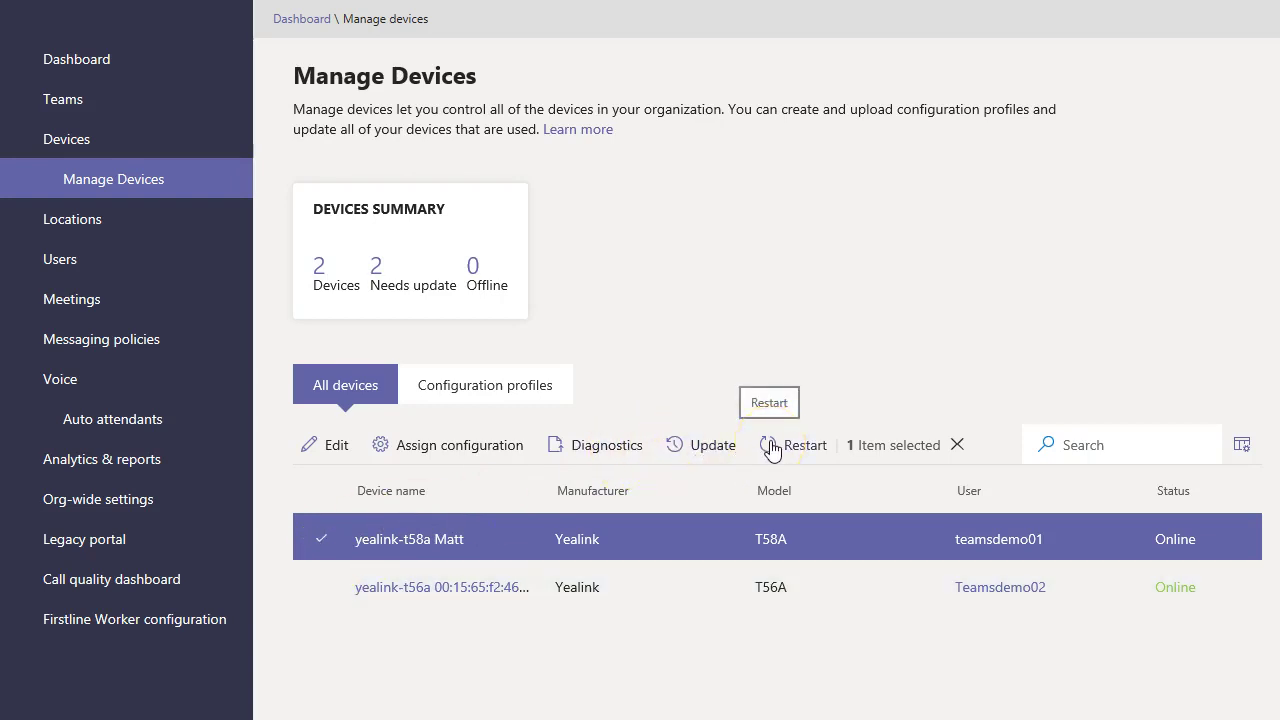
pyautogui.click(714, 452)
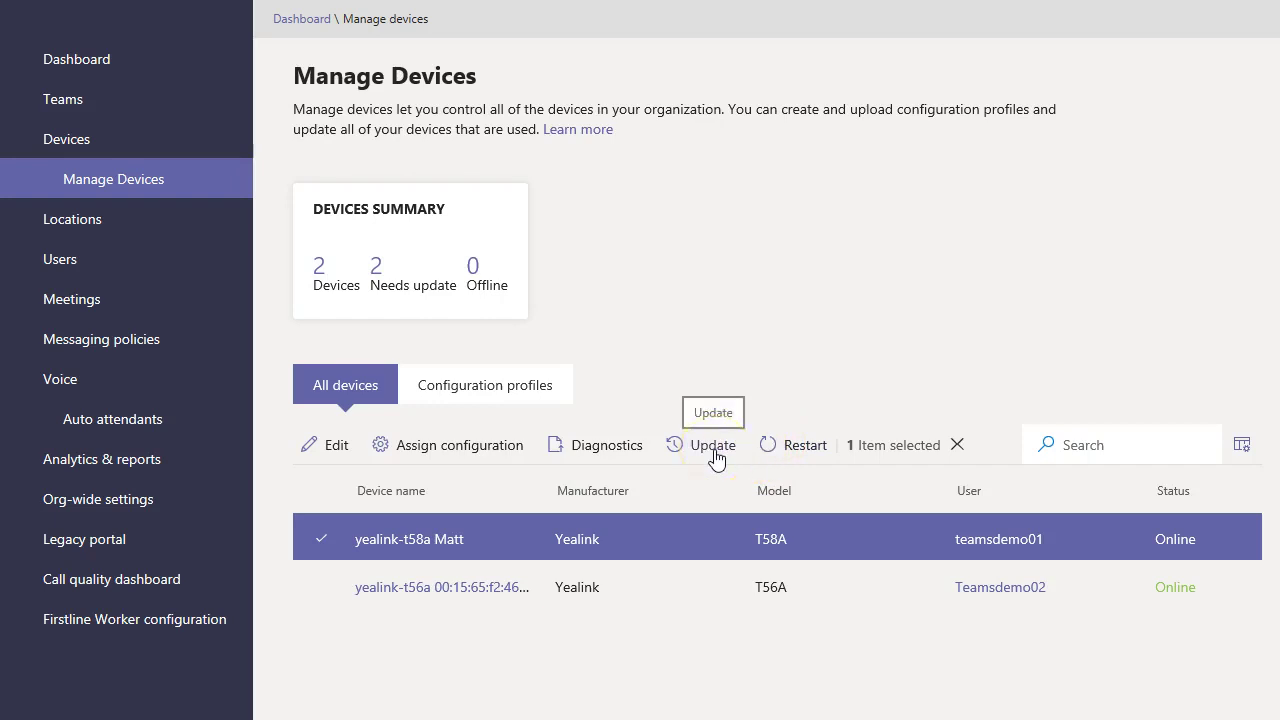
pyautogui.click(609, 456)
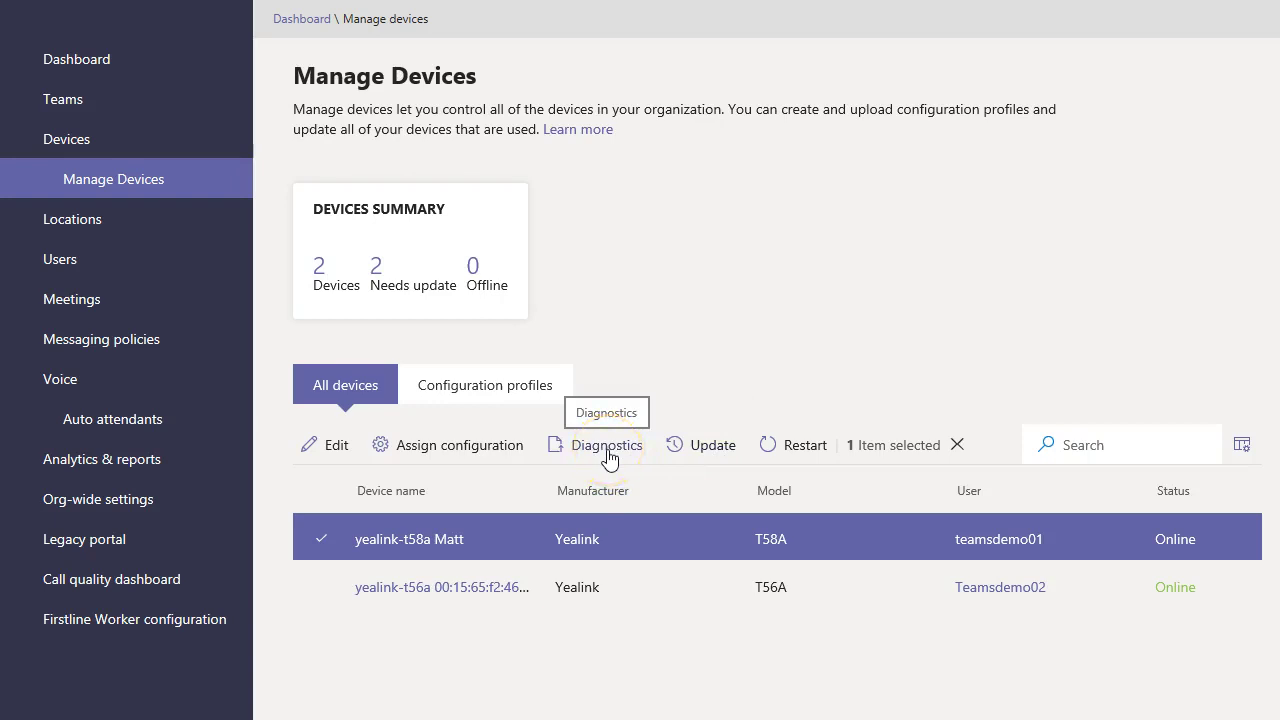
pyautogui.click(597, 468)
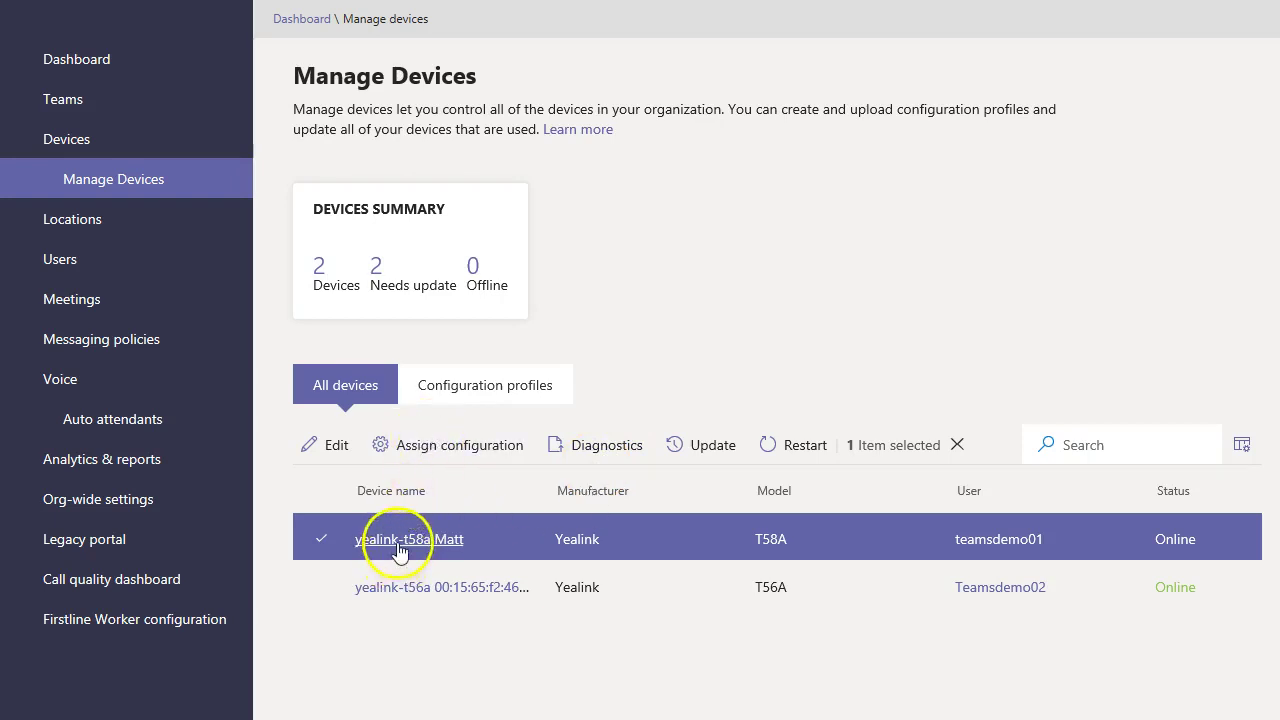
# Try selecting the T58A alone and together with the T56A in the device list, and clear the whole selection
pyautogui.click(318, 596)
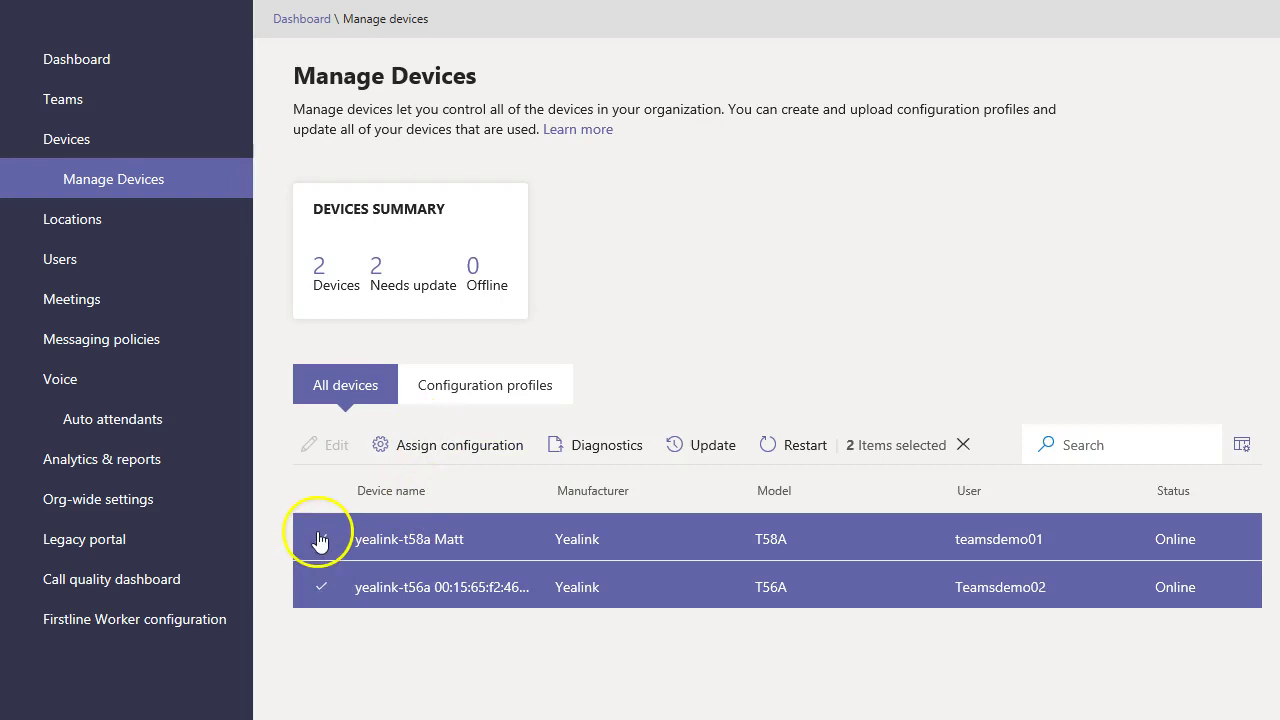
pyautogui.click(320, 595)
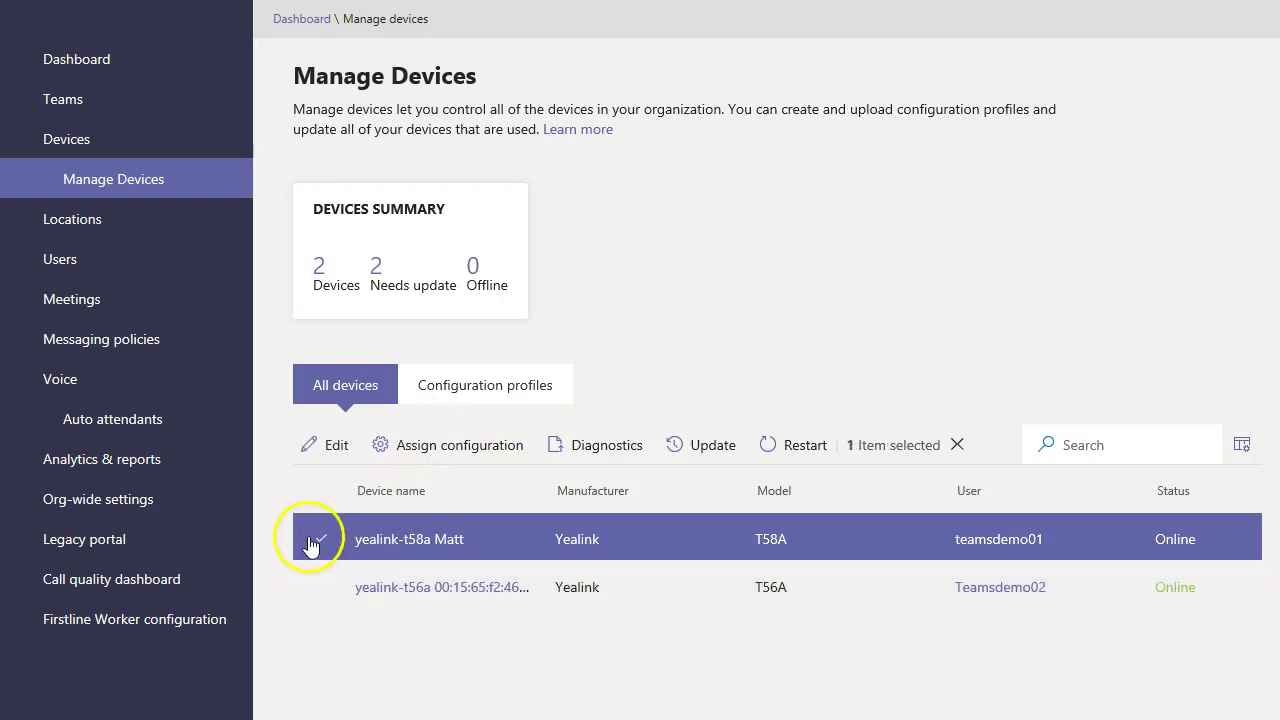
pyautogui.click(310, 538)
pyautogui.click(655, 540)
pyautogui.click(665, 575)
pyautogui.click(680, 548)
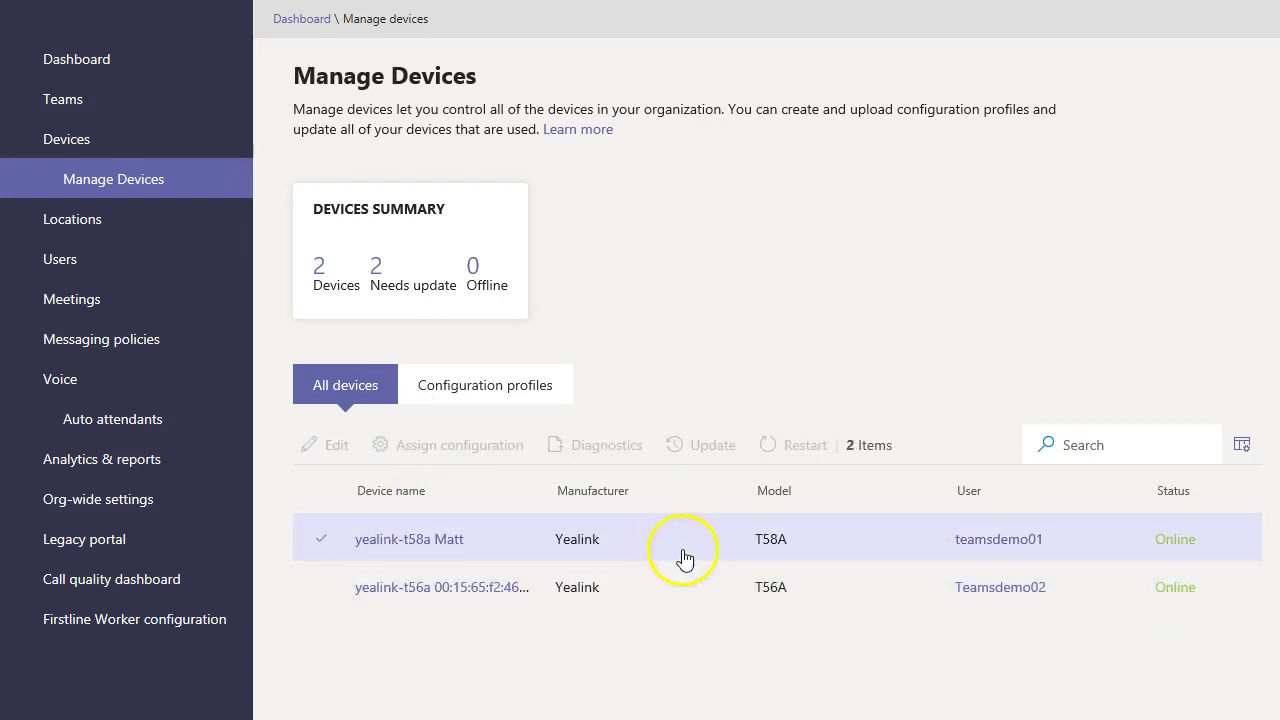
pyautogui.click(318, 541)
pyautogui.click(317, 592)
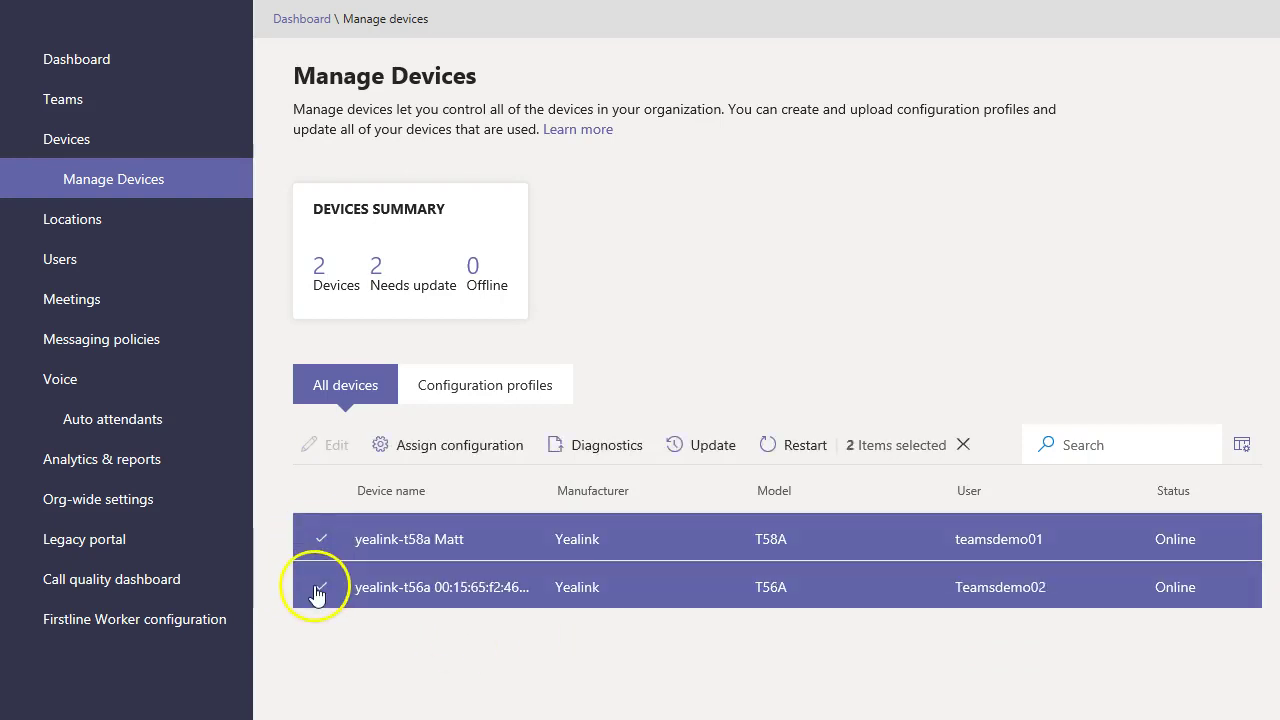
pyautogui.click(317, 592)
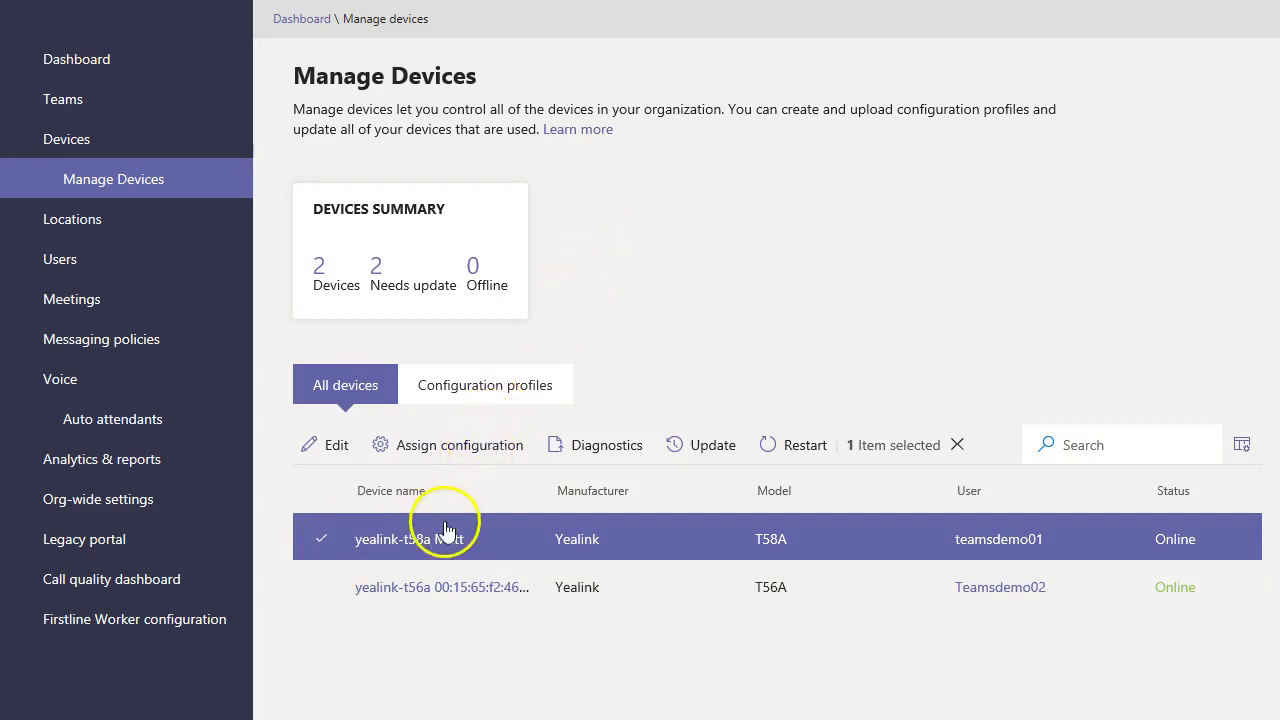
pyautogui.click(321, 539)
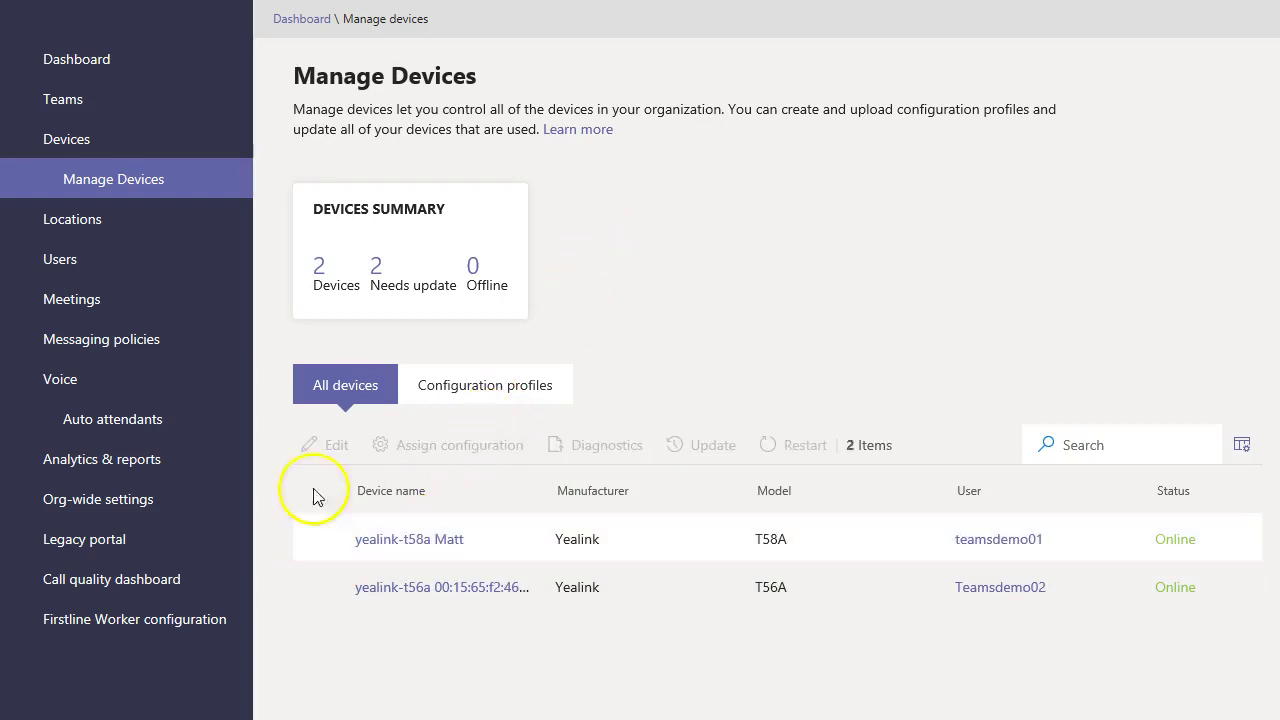
# Open the Yealink T58A's device page to view its software update status and action history
pyautogui.click(456, 539)
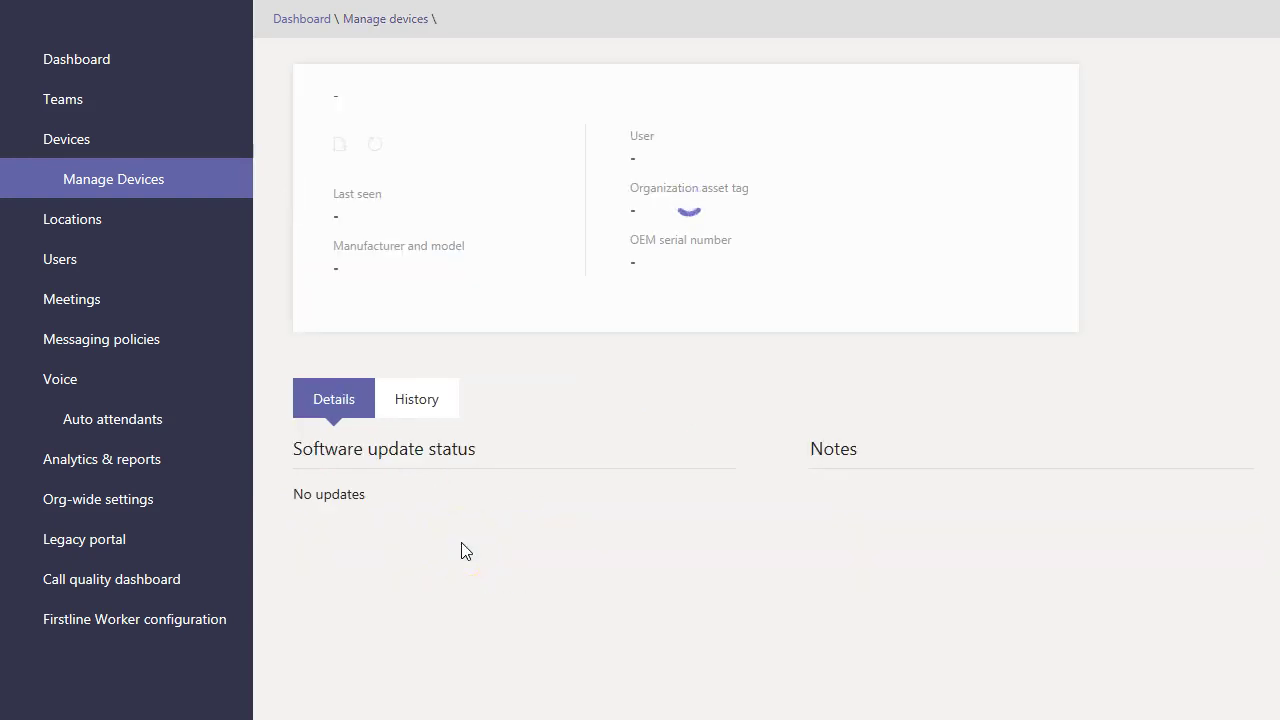
pyautogui.click(503, 340)
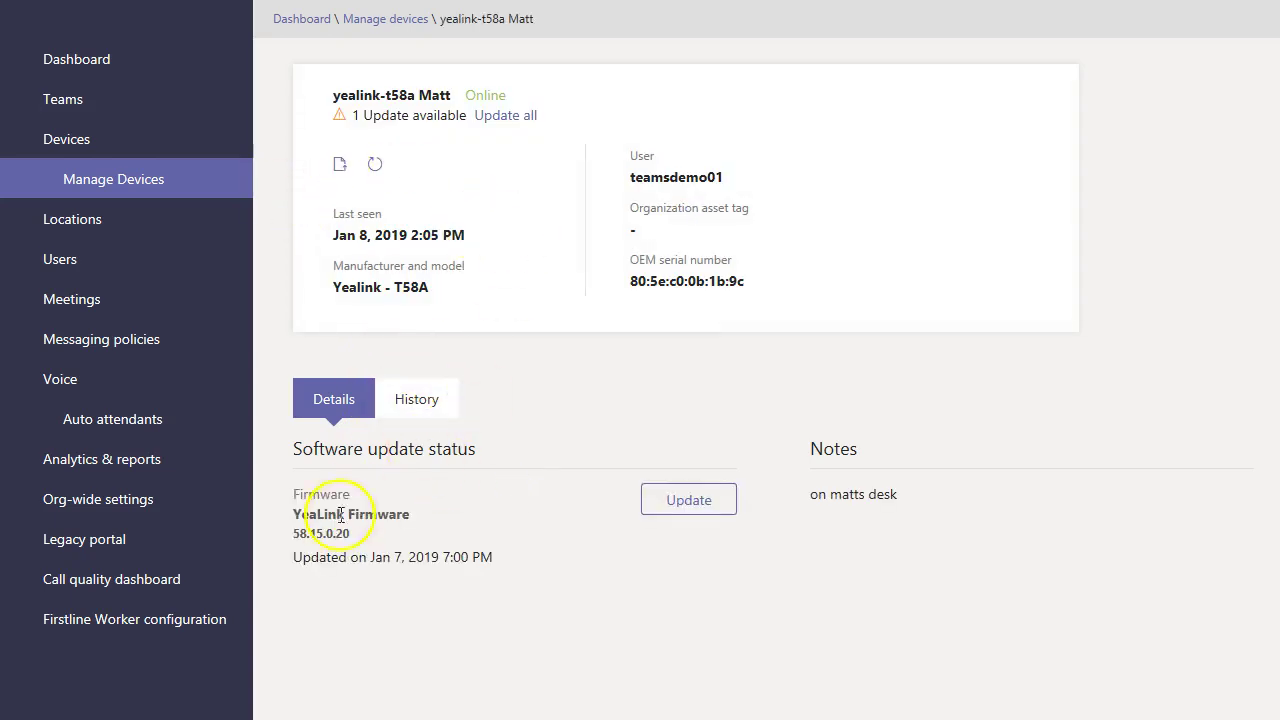
pyautogui.click(418, 397)
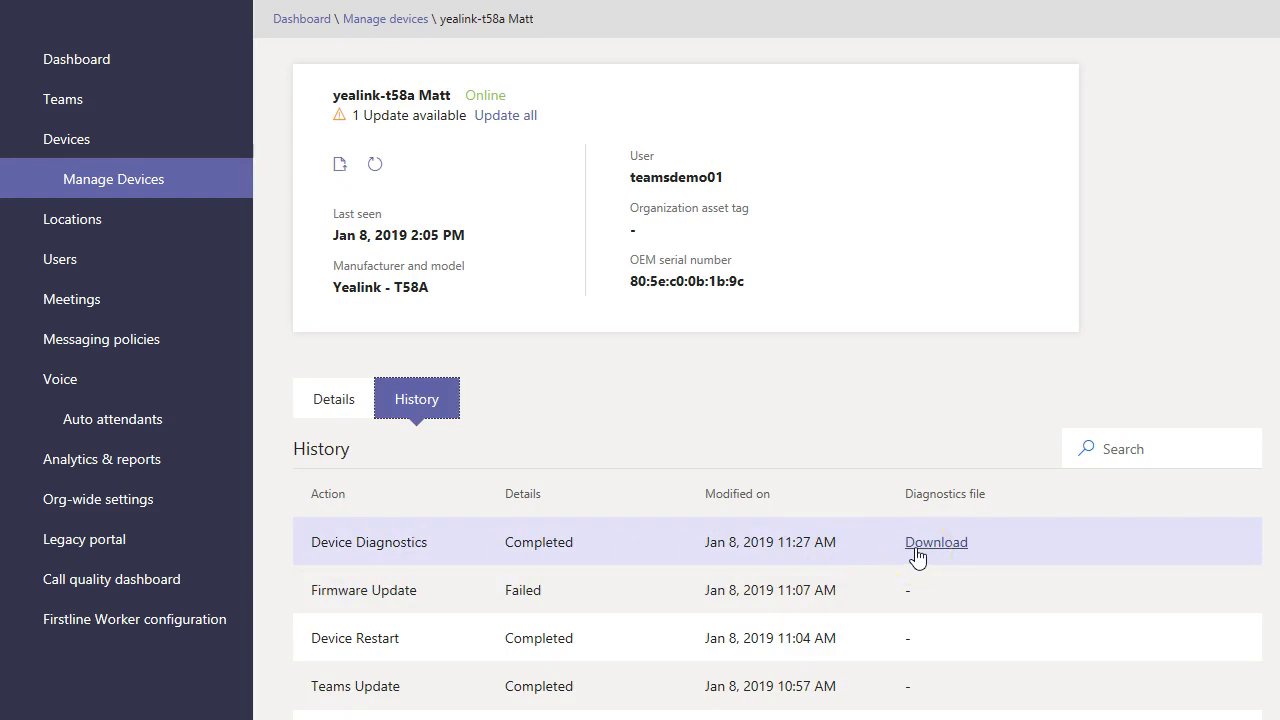
# Search the device history for "rest", clear the search, and return to the device's details
pyautogui.click(1144, 448)
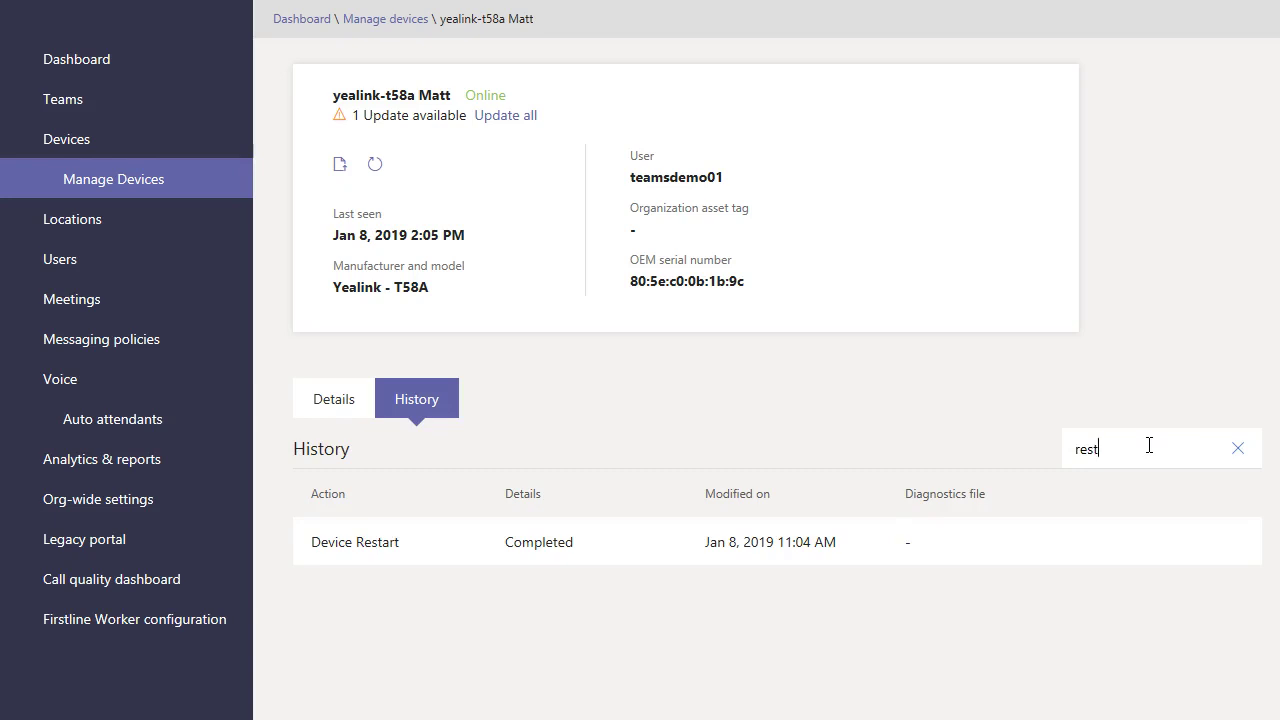
pyautogui.click(1237, 448)
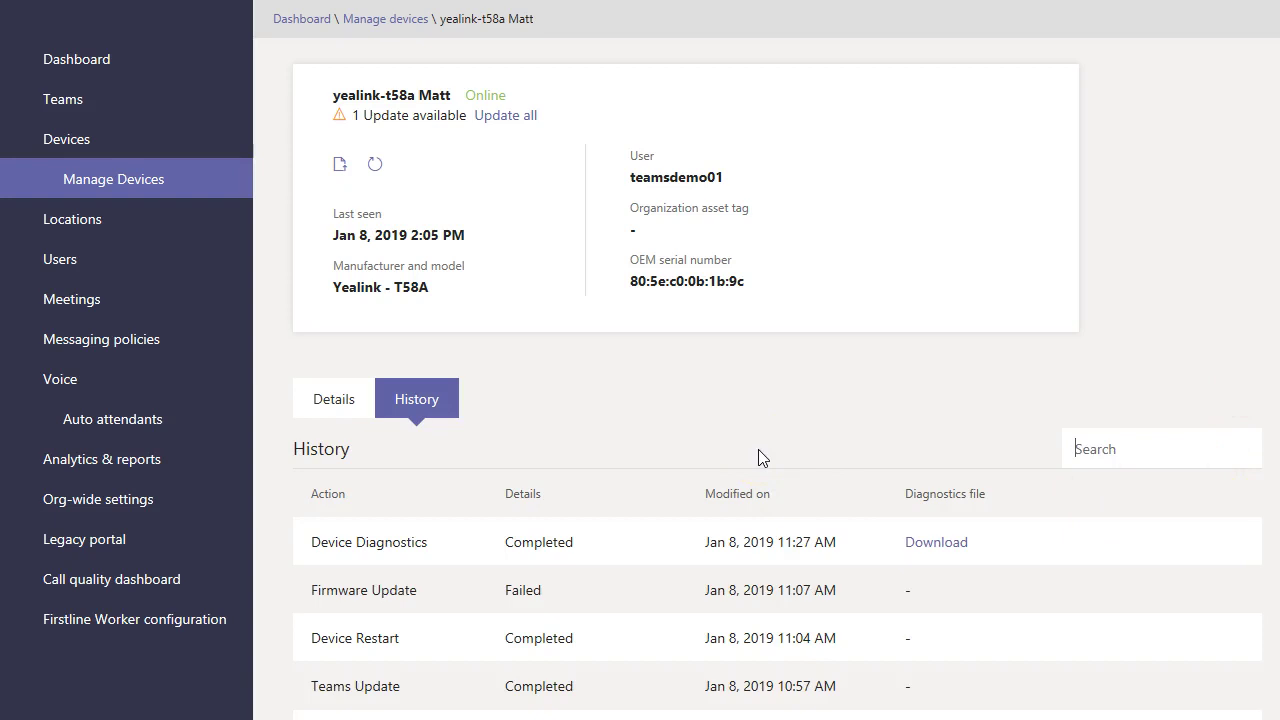
pyautogui.click(336, 405)
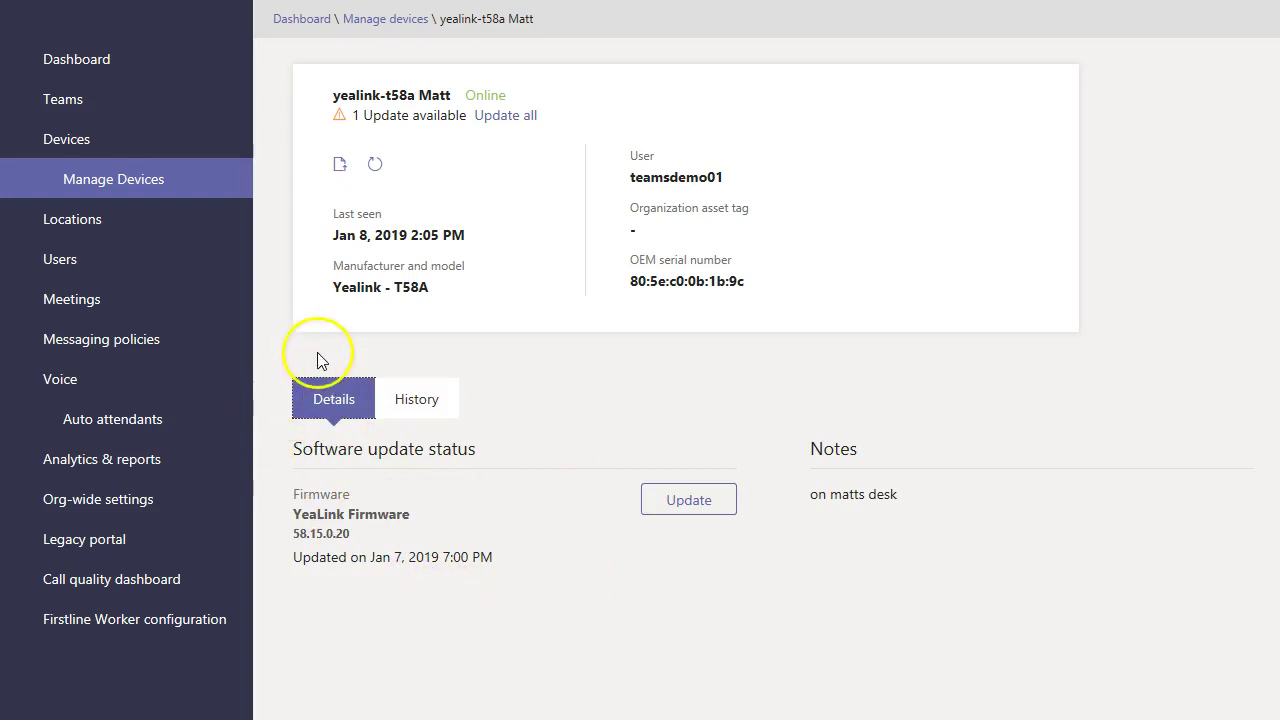
# Return to the device management overview and open the configuration profile TestProfile1 for editing
pyautogui.click(427, 20)
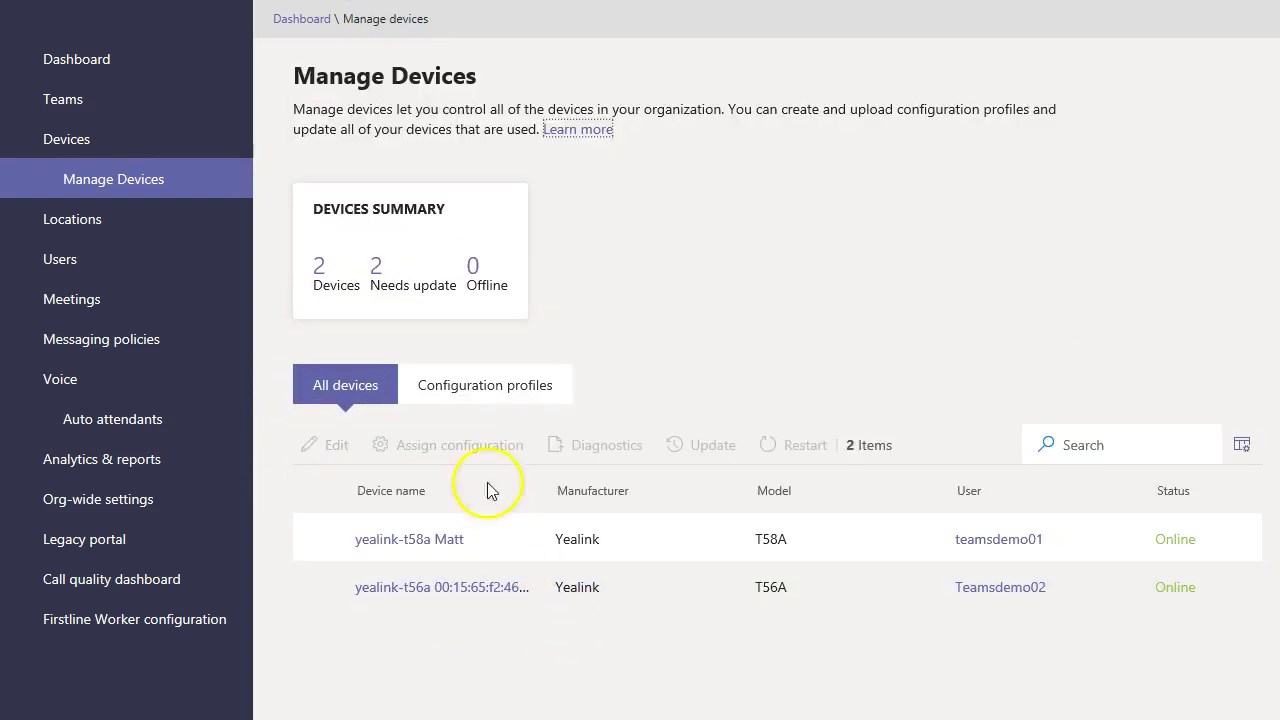
pyautogui.click(487, 398)
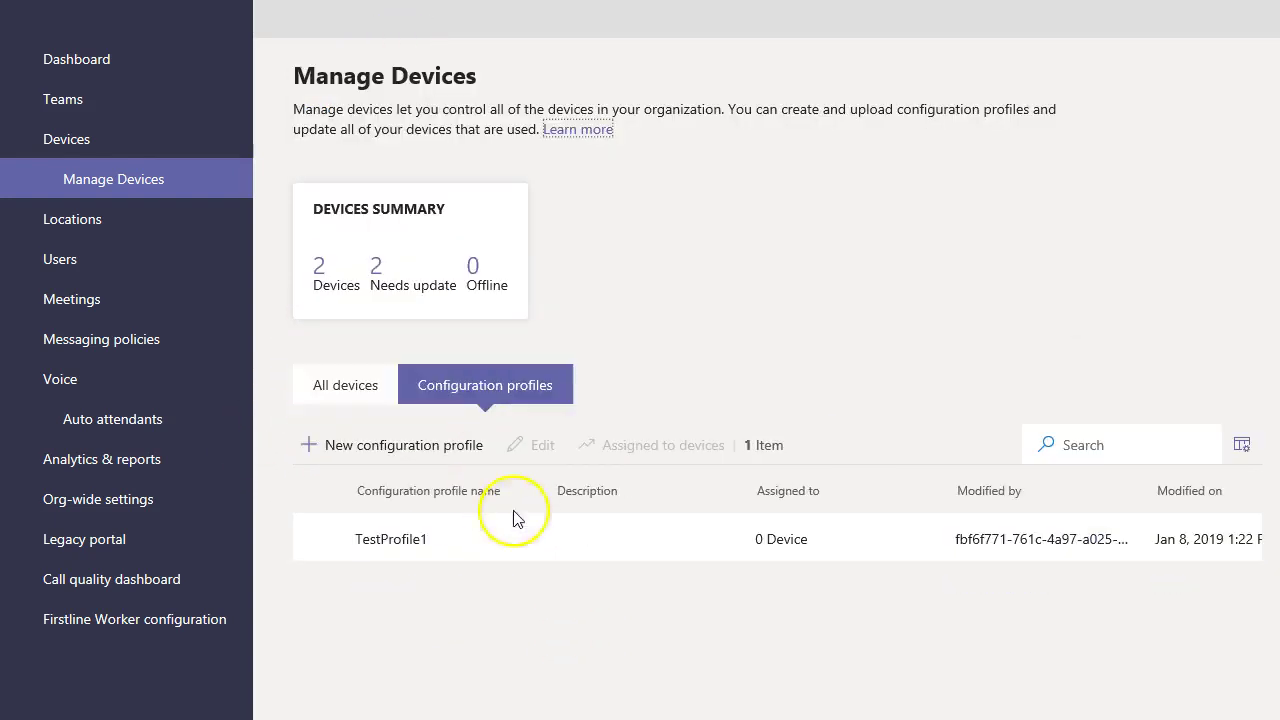
pyautogui.click(455, 548)
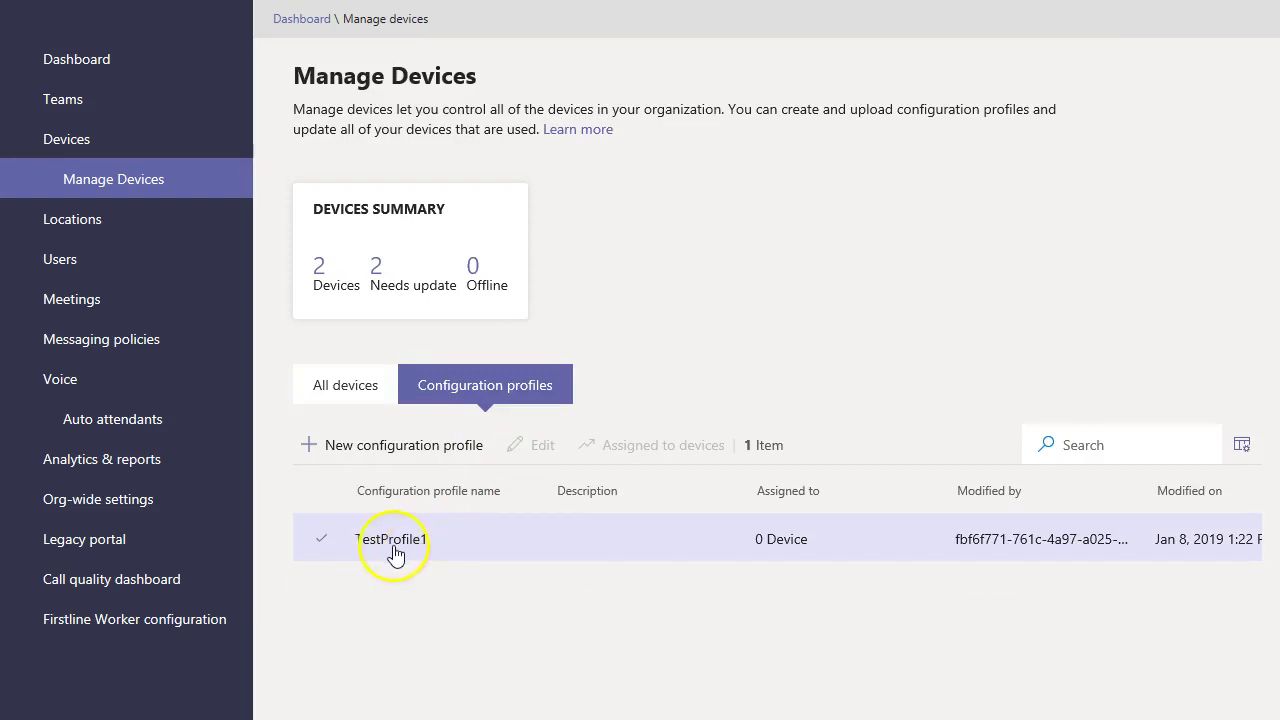
pyautogui.click(425, 556)
pyautogui.click(327, 543)
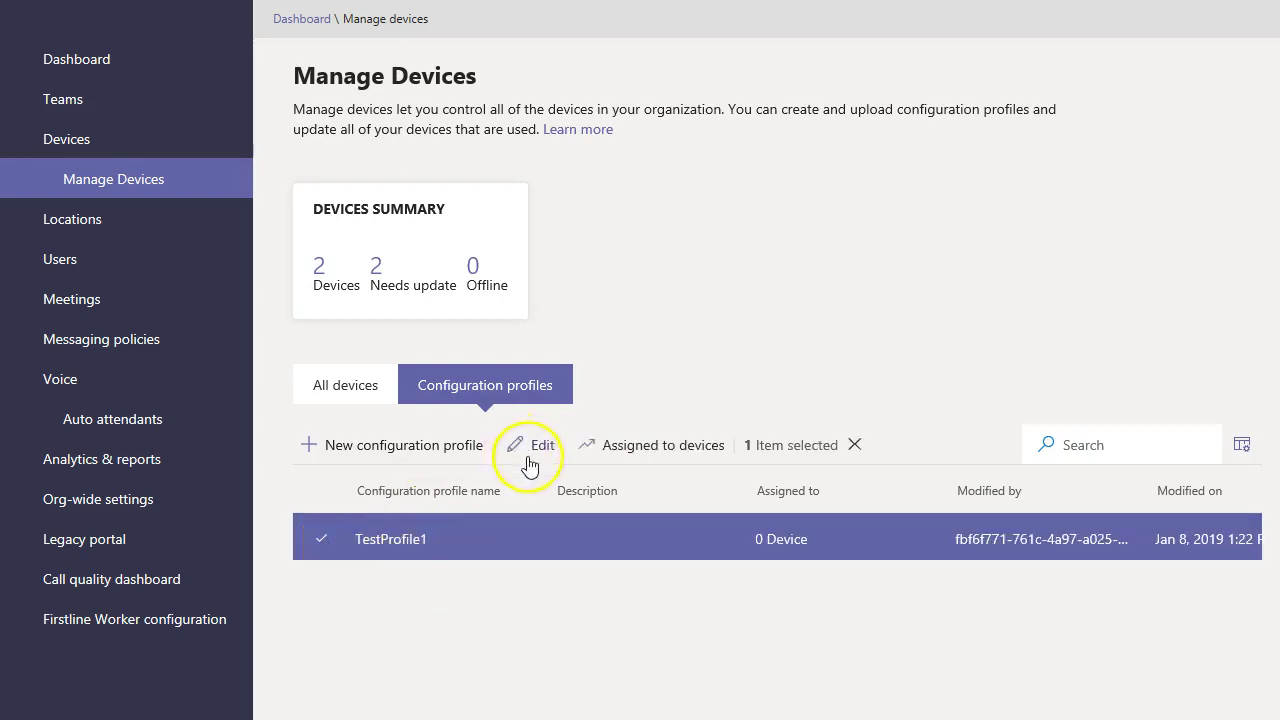
pyautogui.click(525, 450)
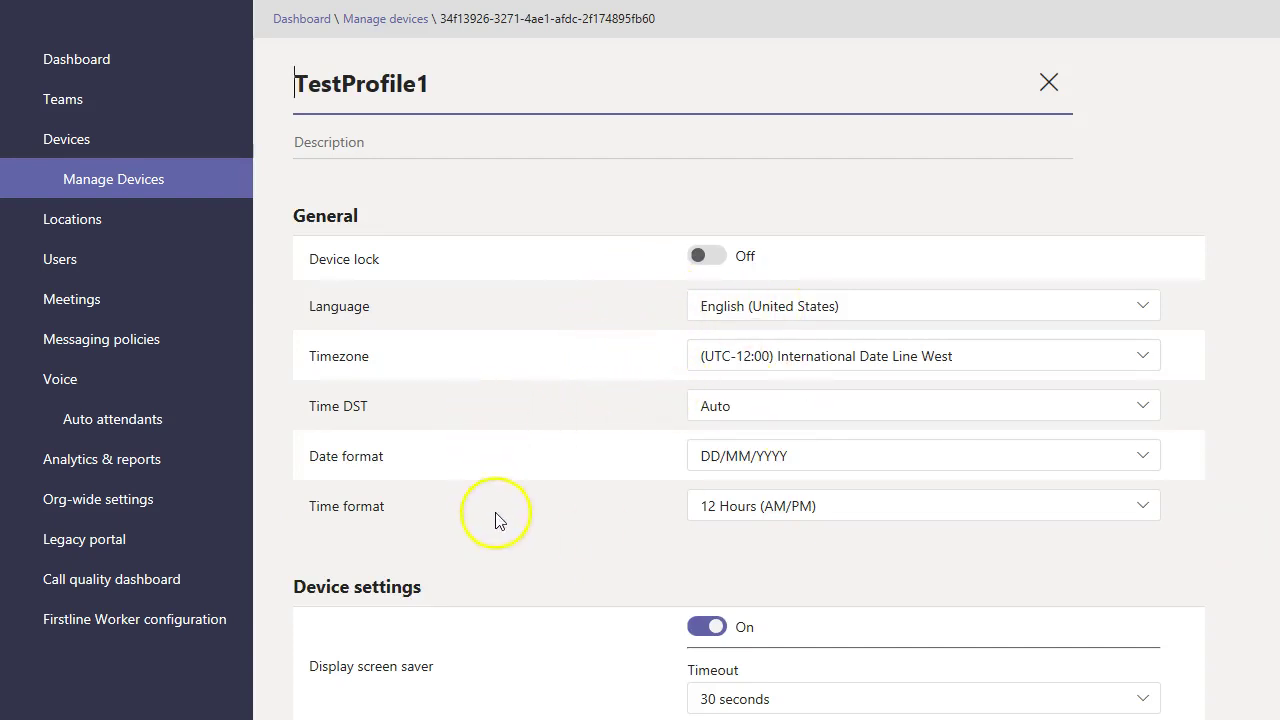
# Examine the general, device and network settings of TestProfile1, and clear the profile name field
pyautogui.scroll(-2, 506, 418)
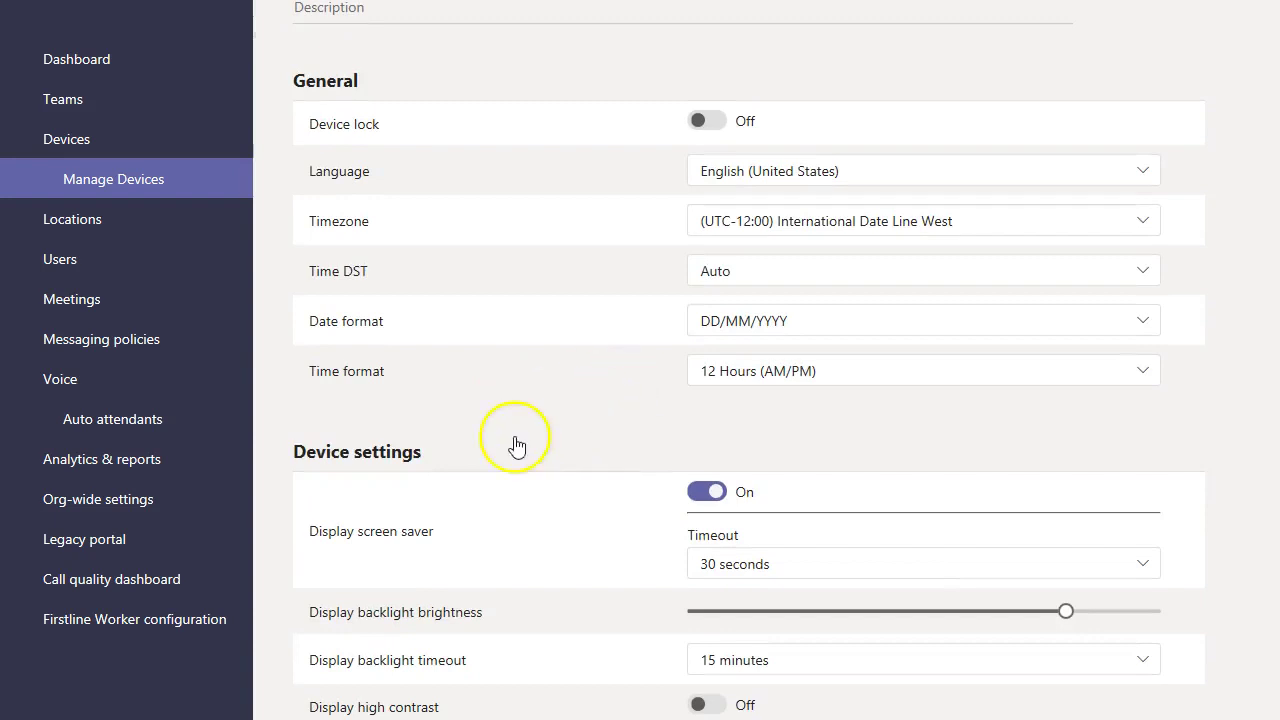
pyautogui.scroll(-3, 516, 446)
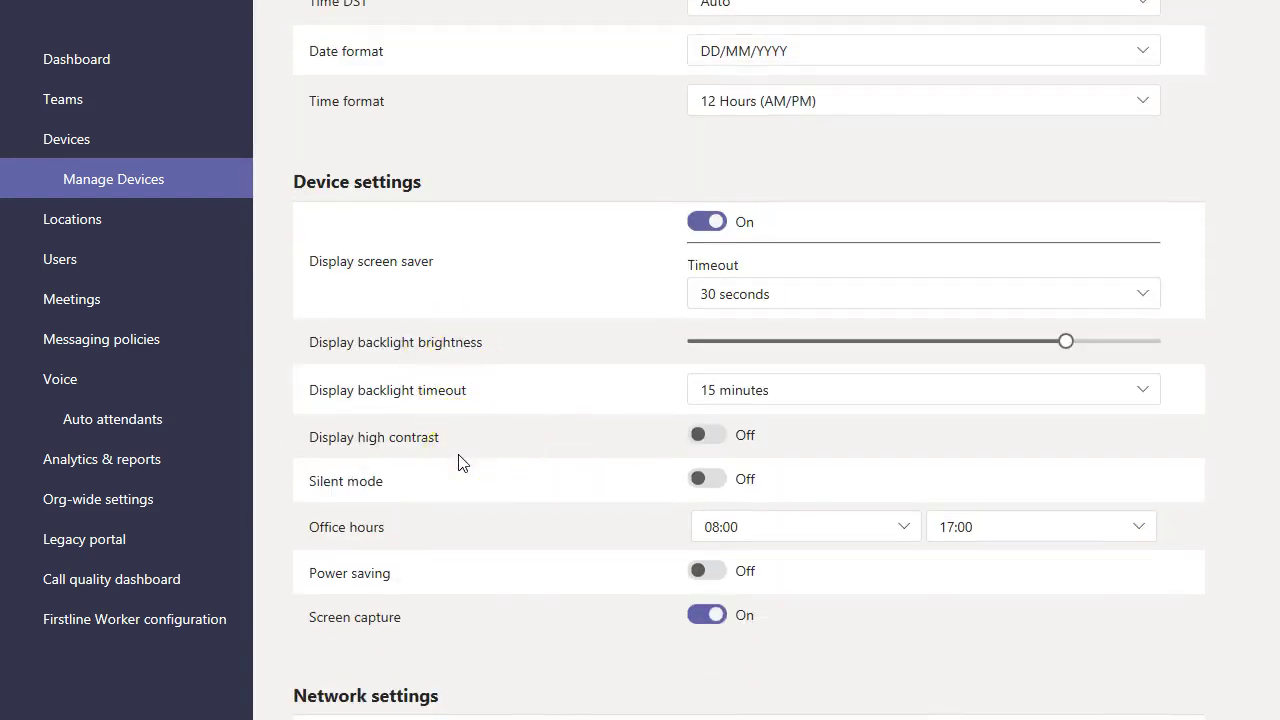
pyautogui.scroll(-3, 470, 460)
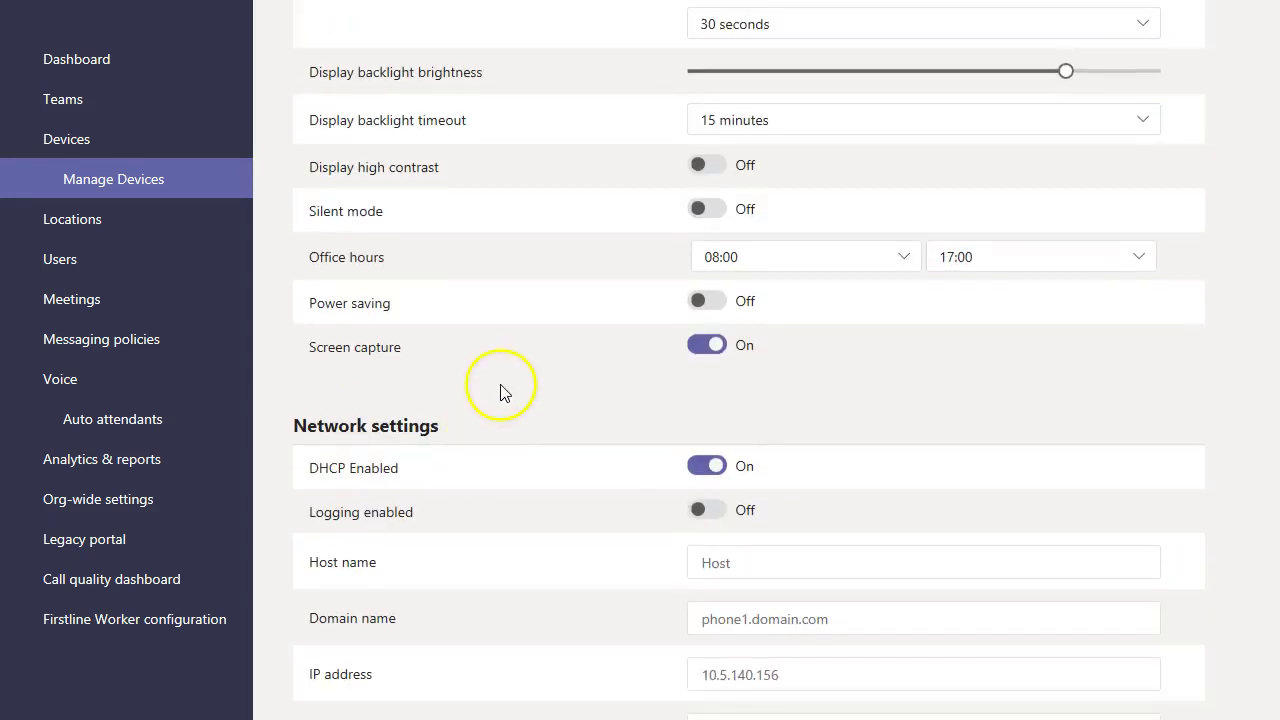
pyautogui.scroll(3, 503, 391)
pyautogui.scroll(-1, 506, 386)
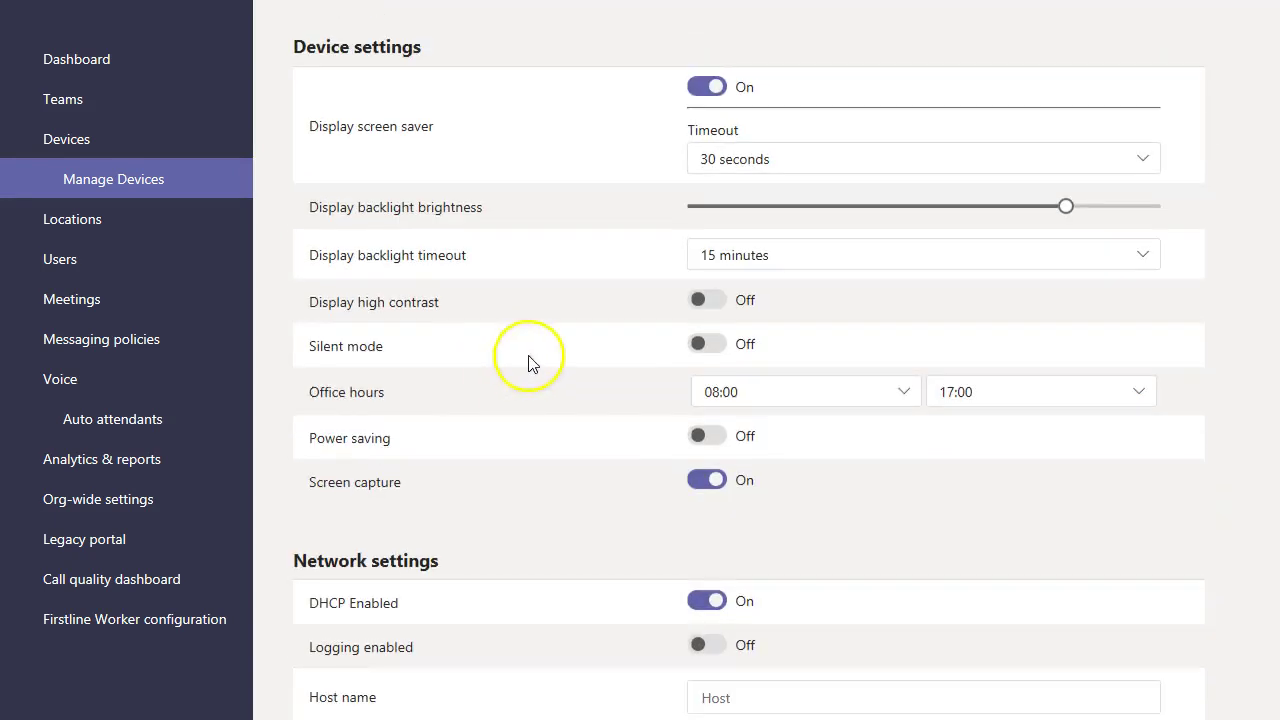
pyautogui.scroll(-1, 574, 437)
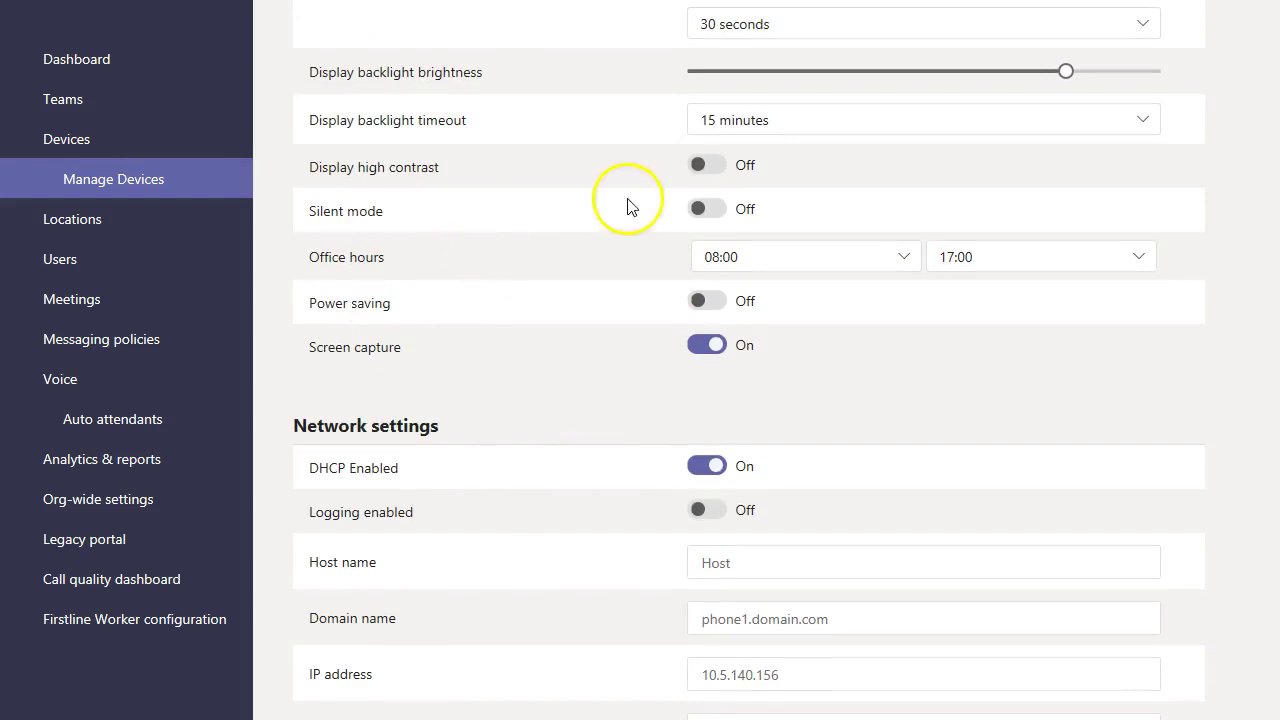
pyautogui.scroll(-2, 572, 440)
pyautogui.scroll(-1, 549, 505)
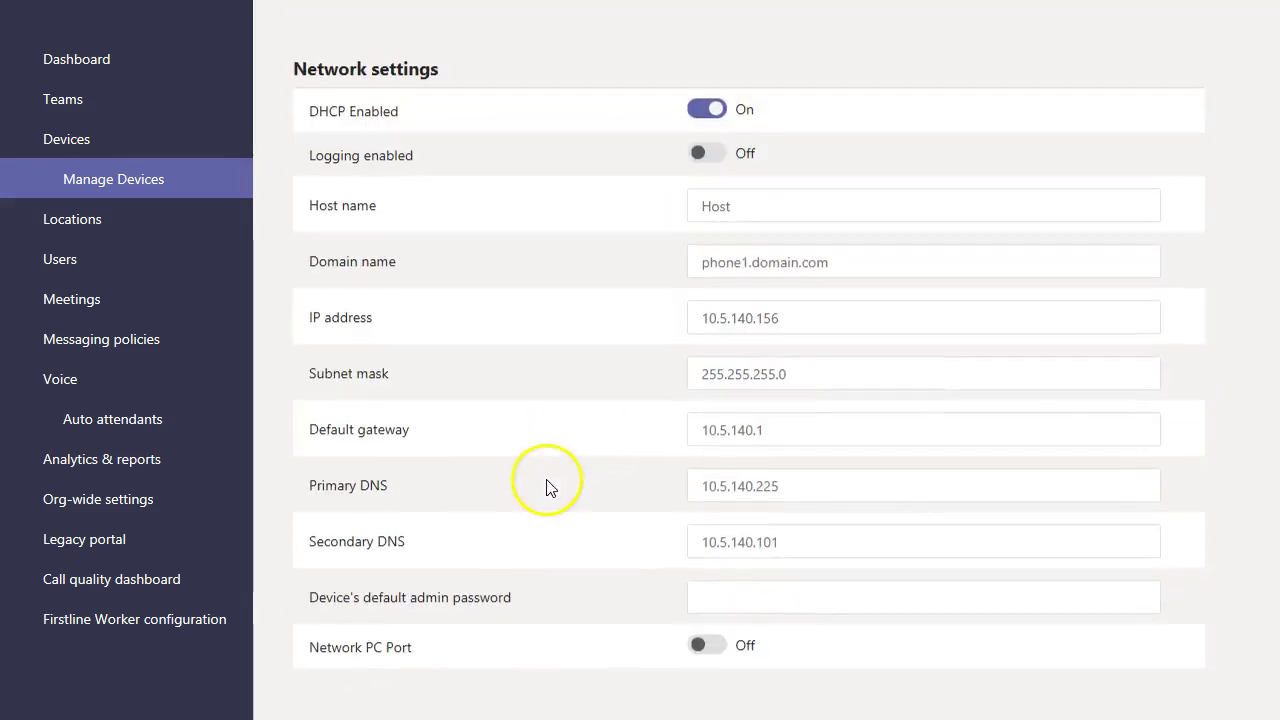
pyautogui.scroll(5, 535, 505)
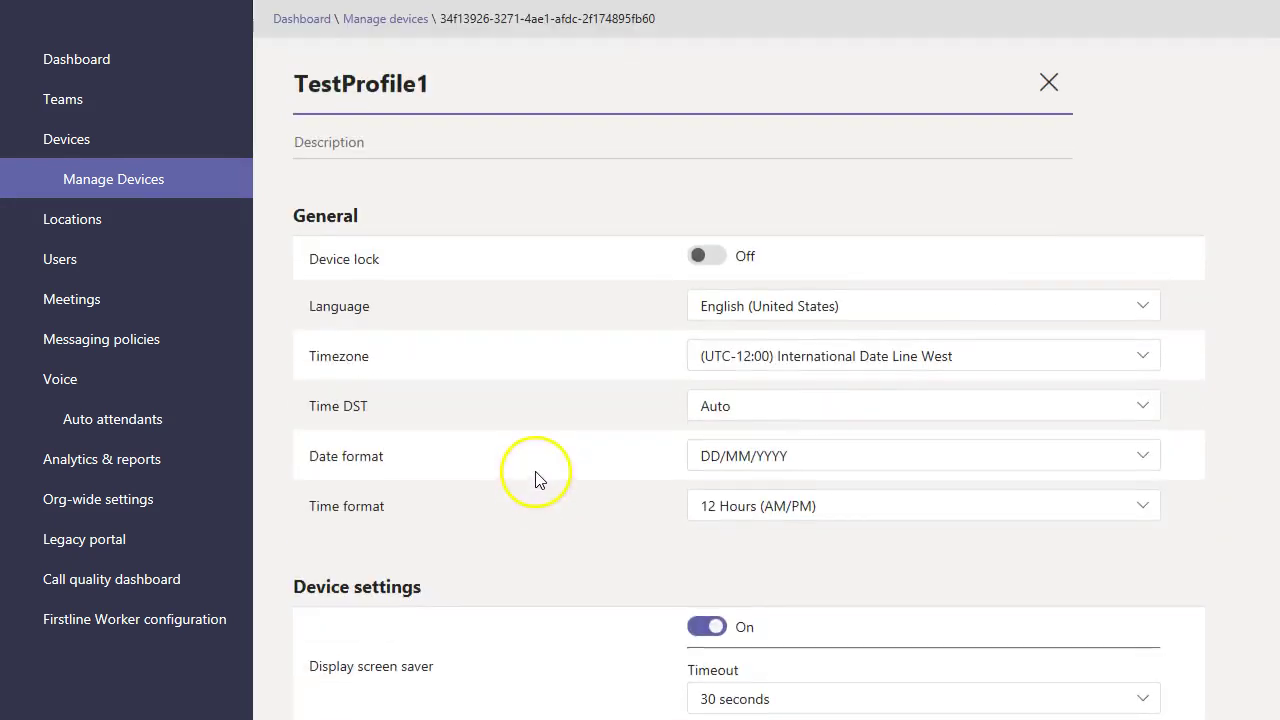
pyautogui.click(1049, 84)
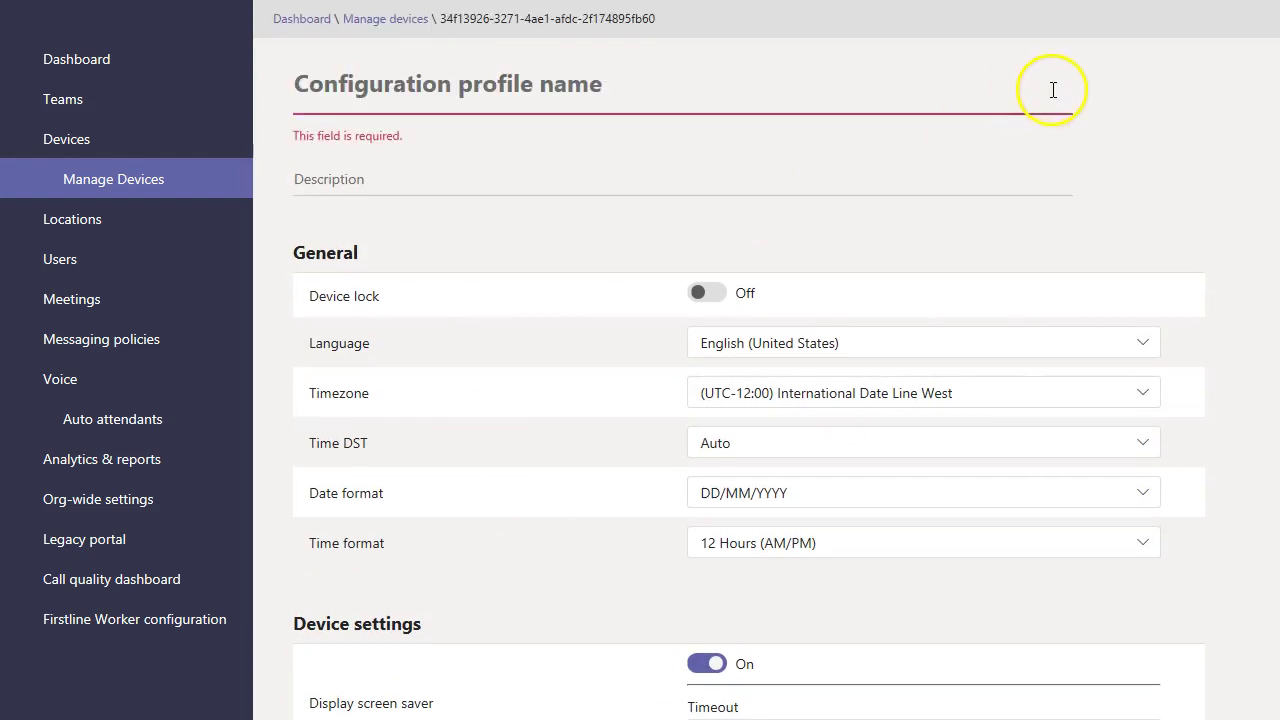
# Leave TestProfile1 without saving and return to the list of all devices
pyautogui.click(395, 22)
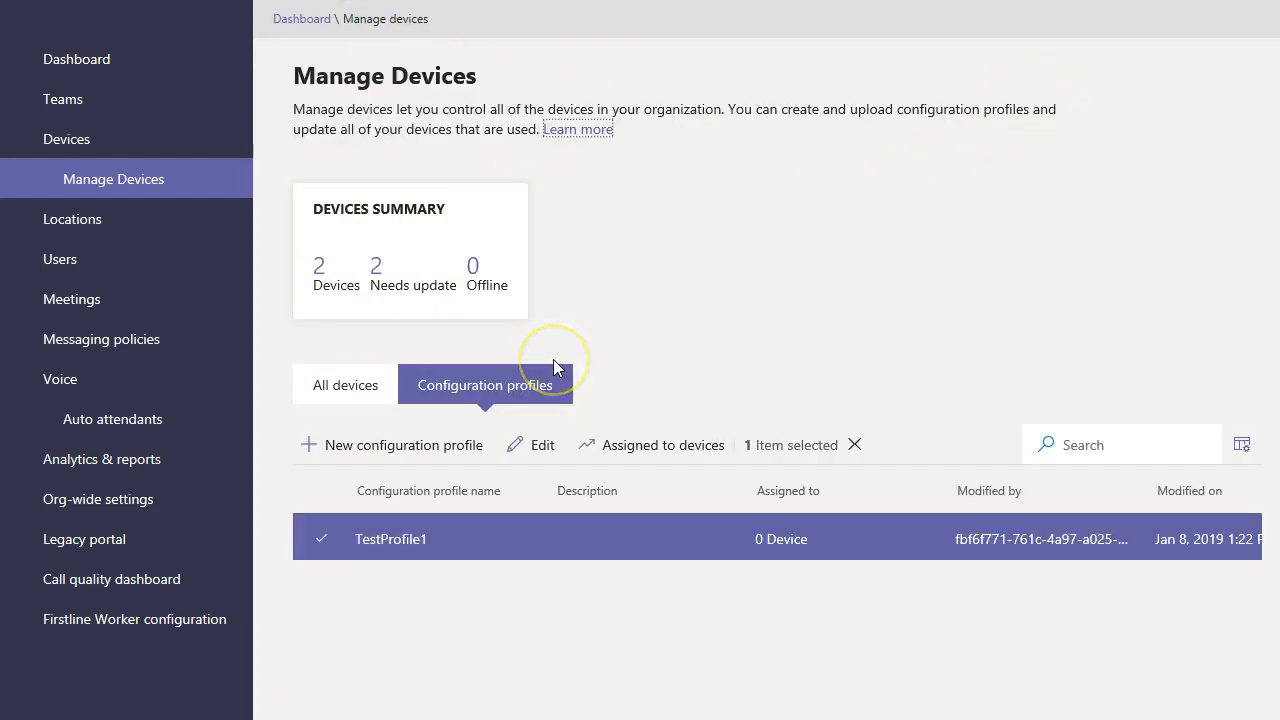
pyautogui.click(365, 397)
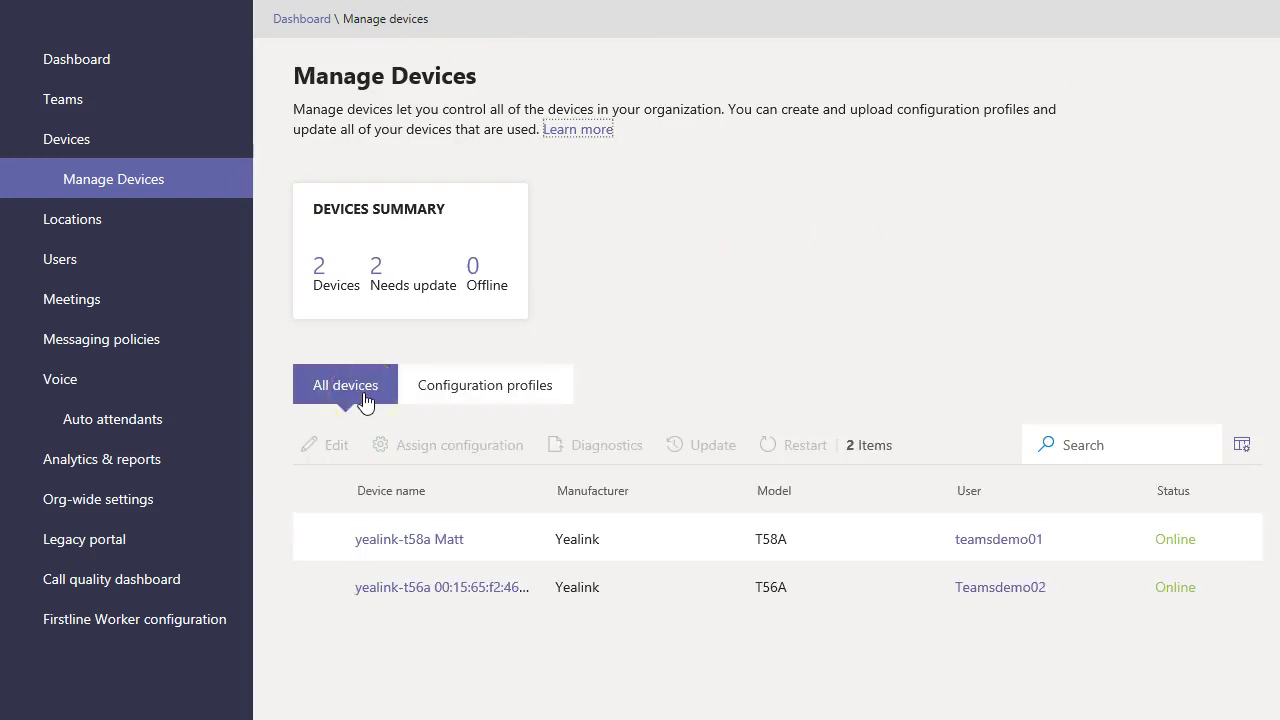
# Select both Yealink devices in the device list, then deselect them
pyautogui.click(318, 540)
pyautogui.click(318, 592)
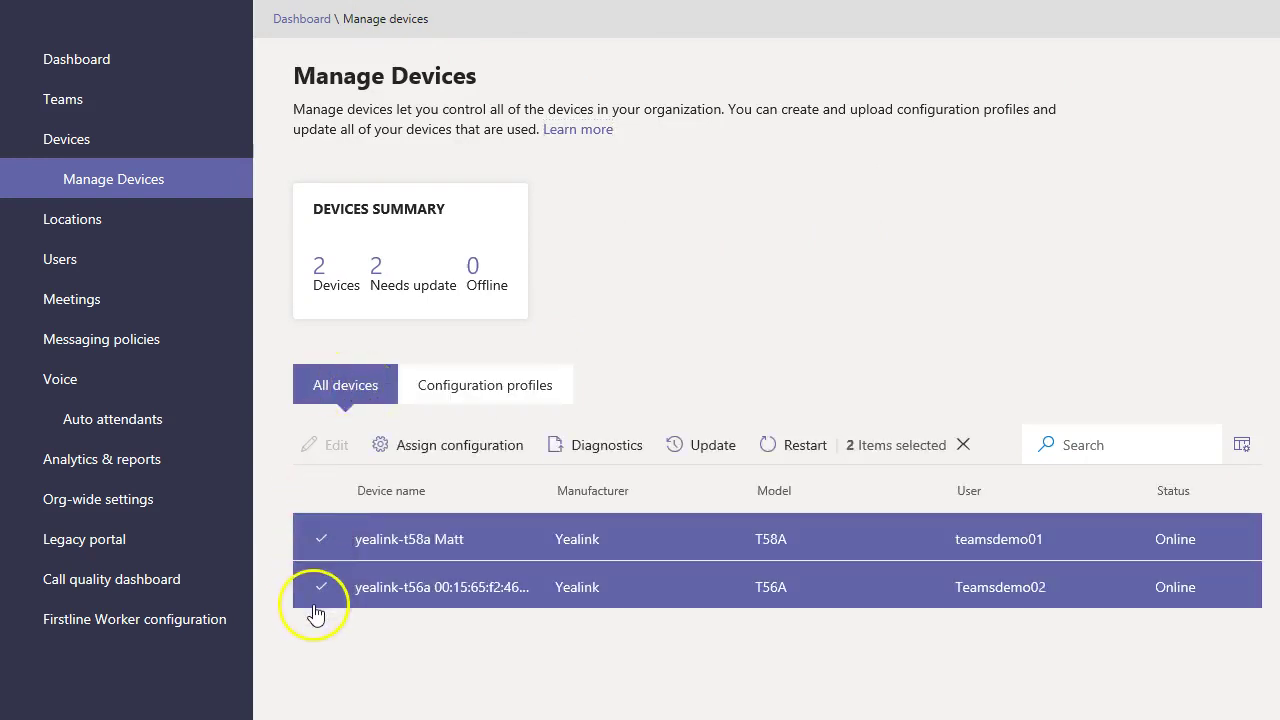
pyautogui.click(305, 540)
pyautogui.click(311, 590)
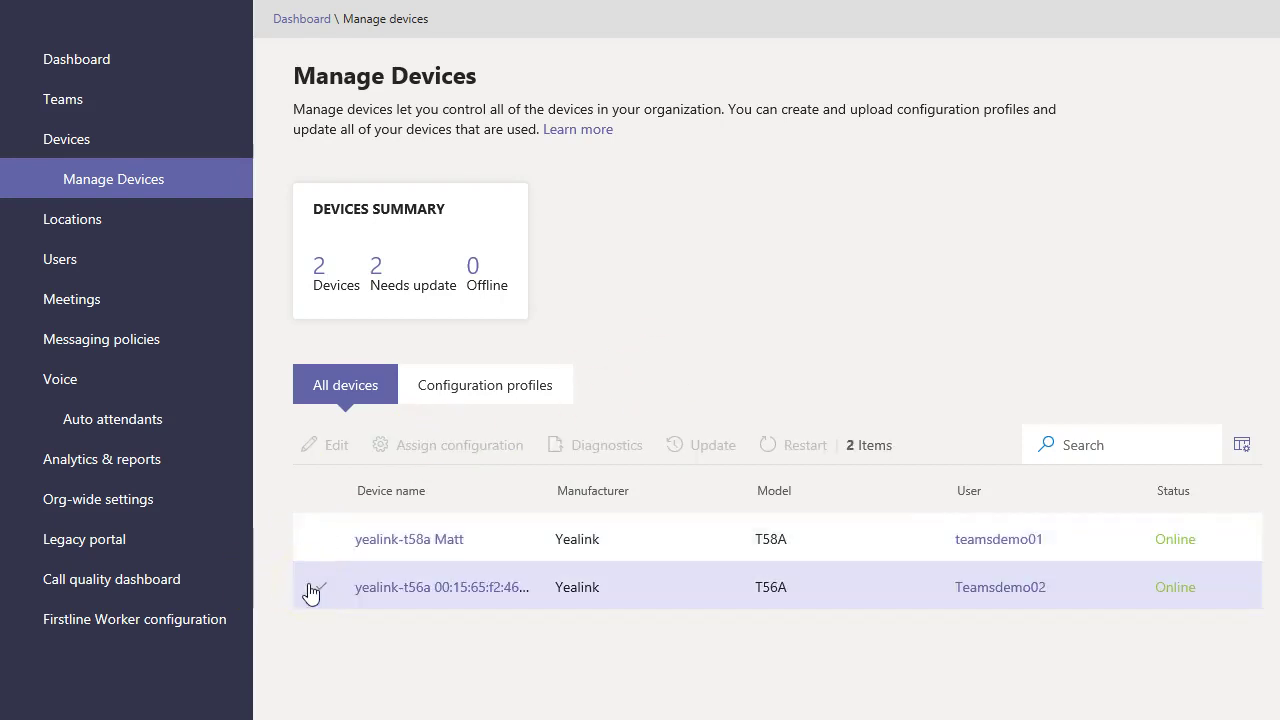
# Hide the Model column in the device list by customizing its columns
pyautogui.click(1241, 446)
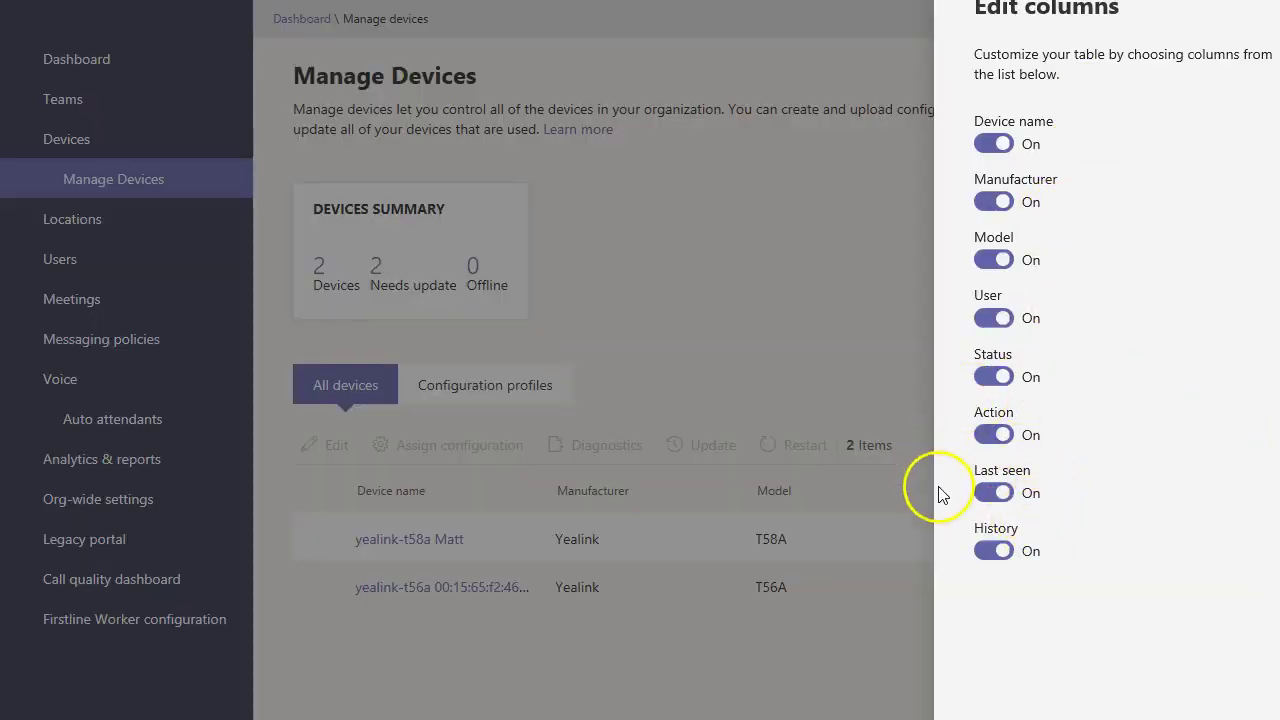
pyautogui.click(995, 260)
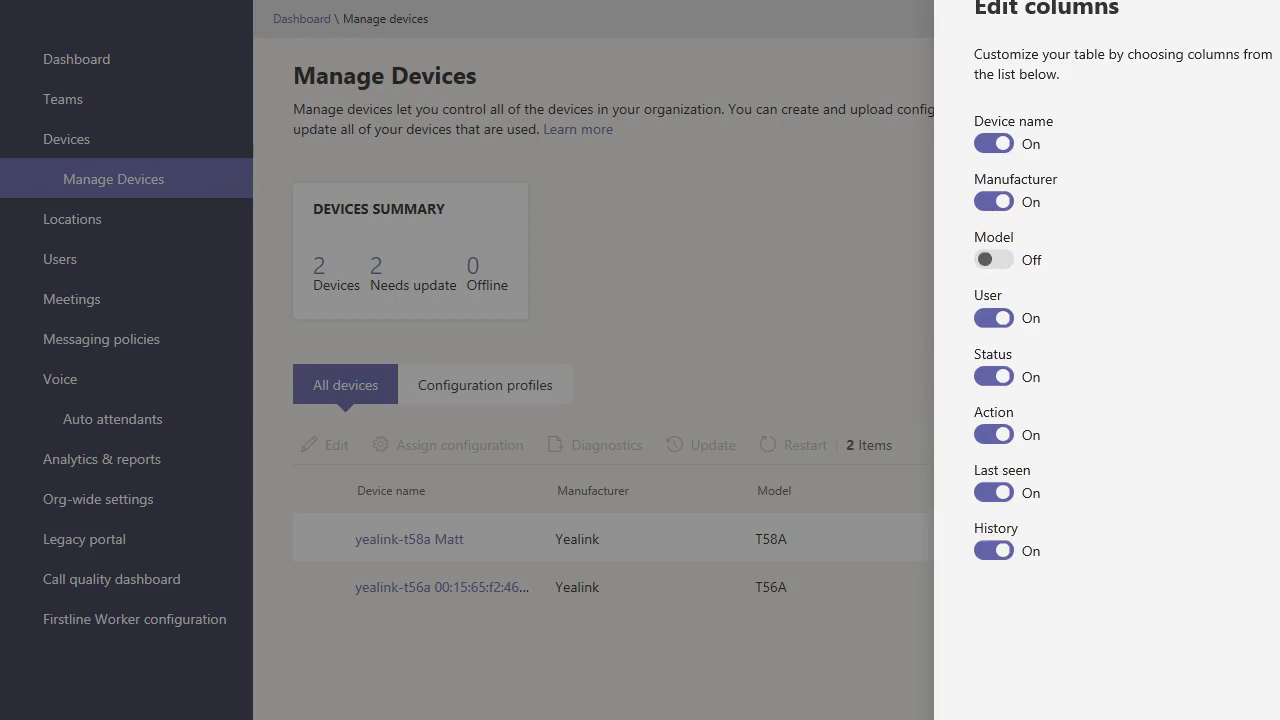
pyautogui.press('Escape')
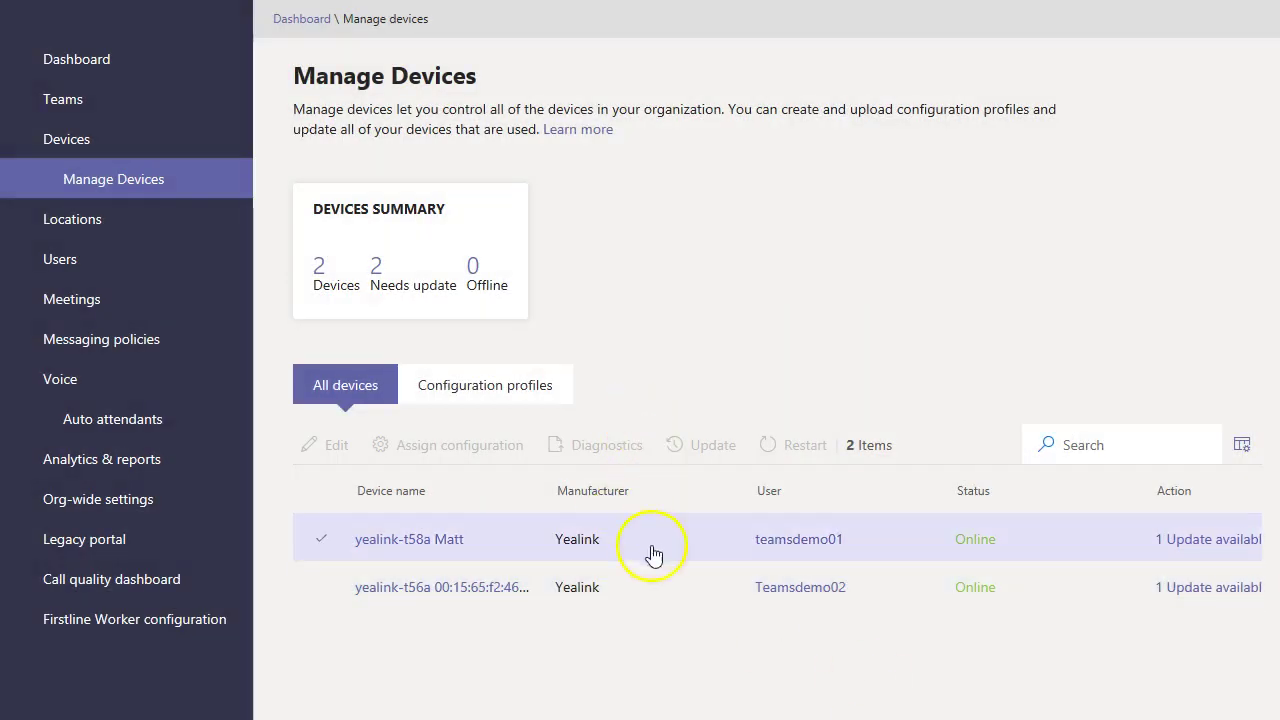
# Turn the Model column of the device list back on
pyautogui.click(1242, 445)
pyautogui.click(995, 260)
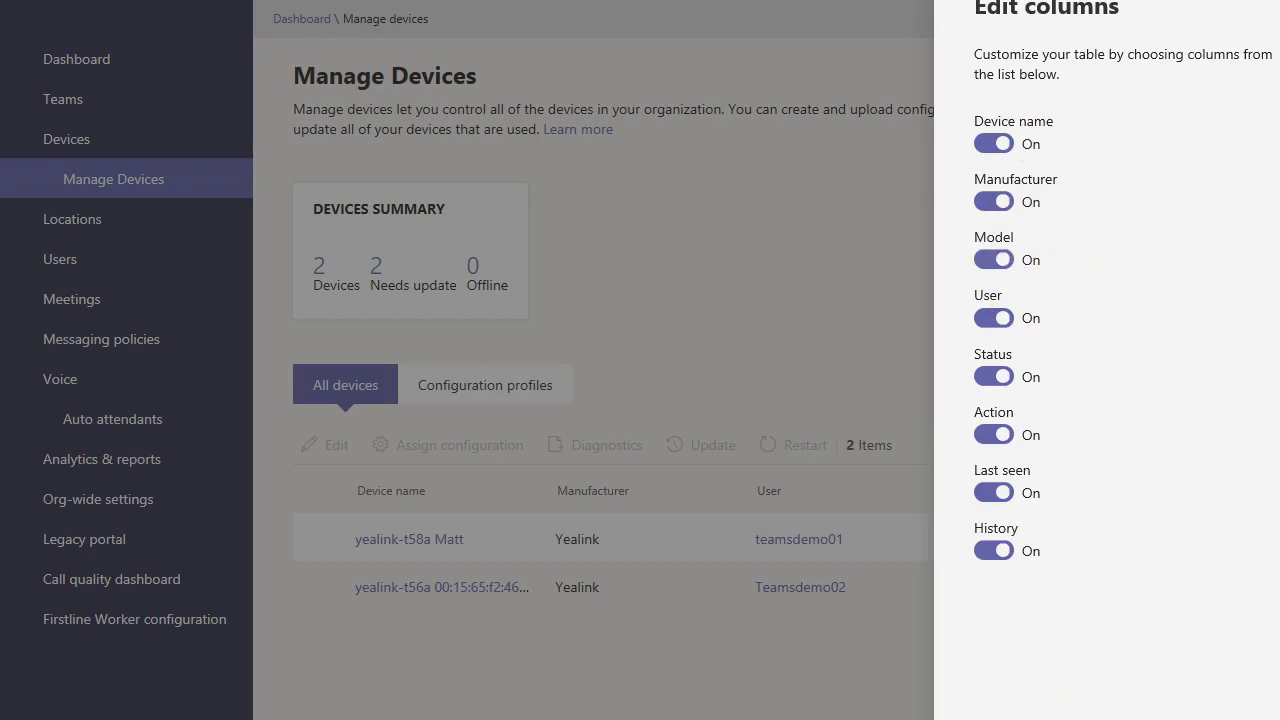
pyautogui.click(857, 713)
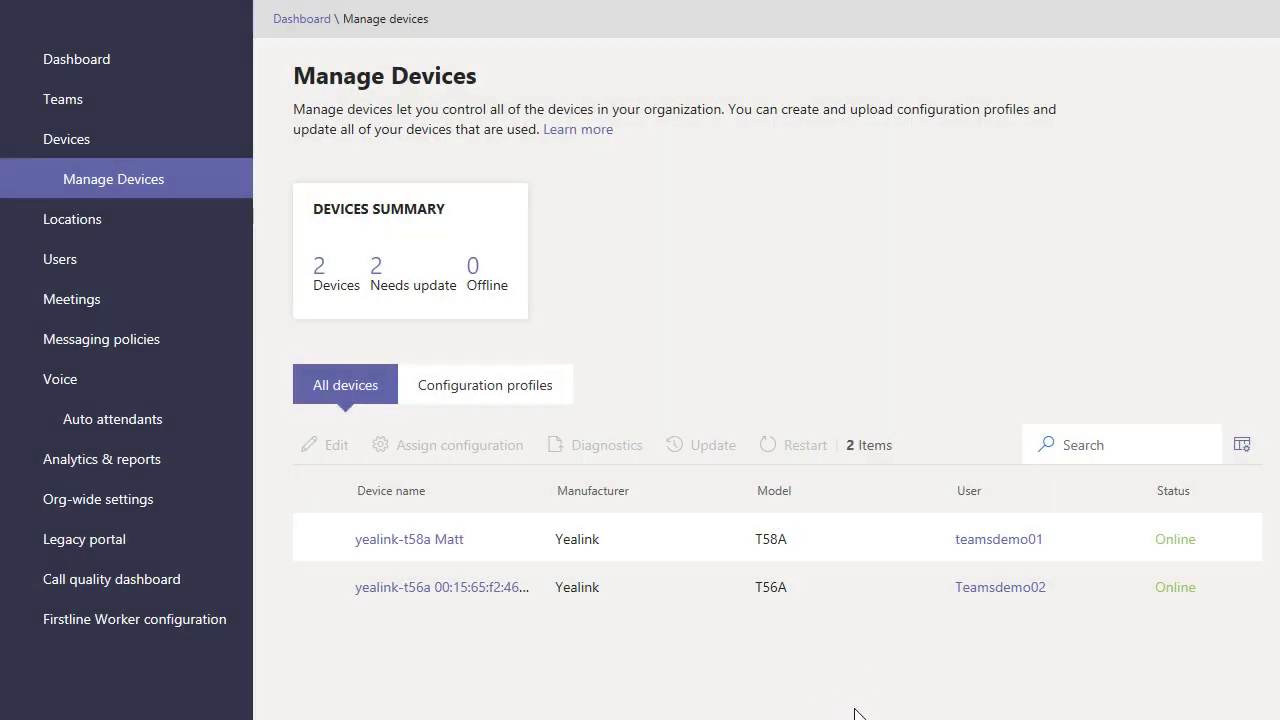
pyautogui.click(712, 583)
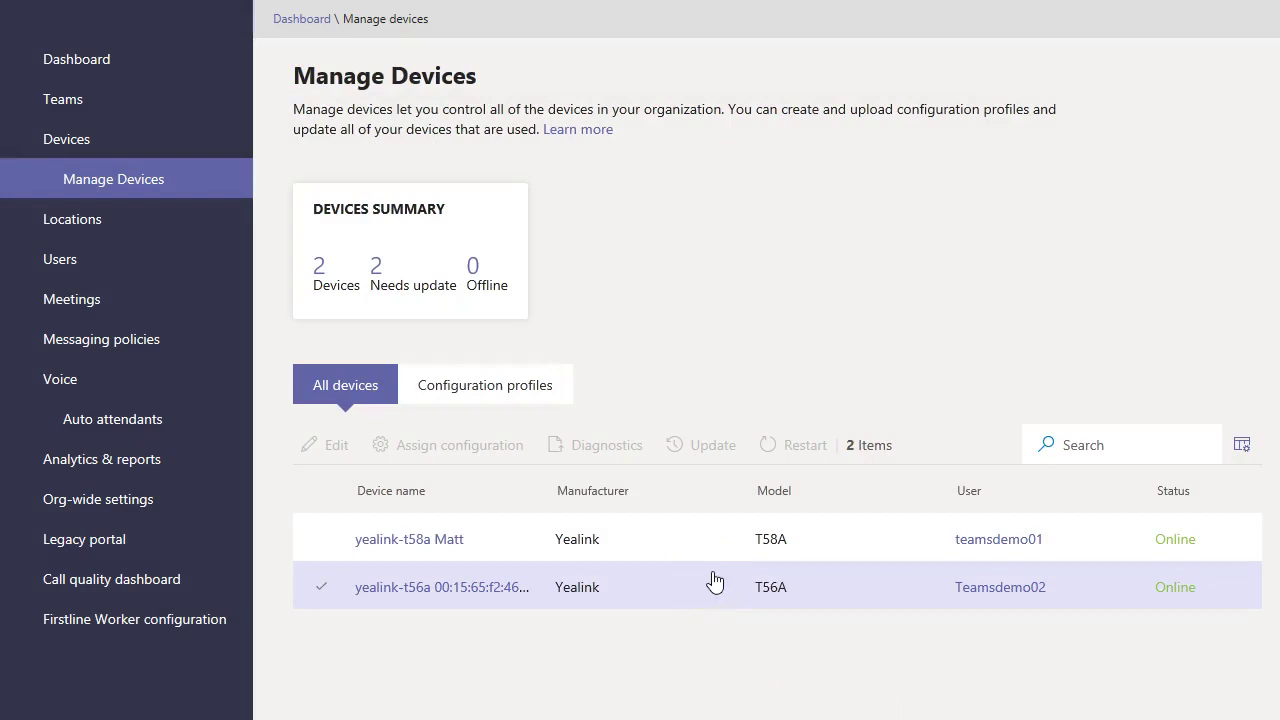
pyautogui.click(760, 670)
pyautogui.click(680, 549)
pyautogui.click(543, 500)
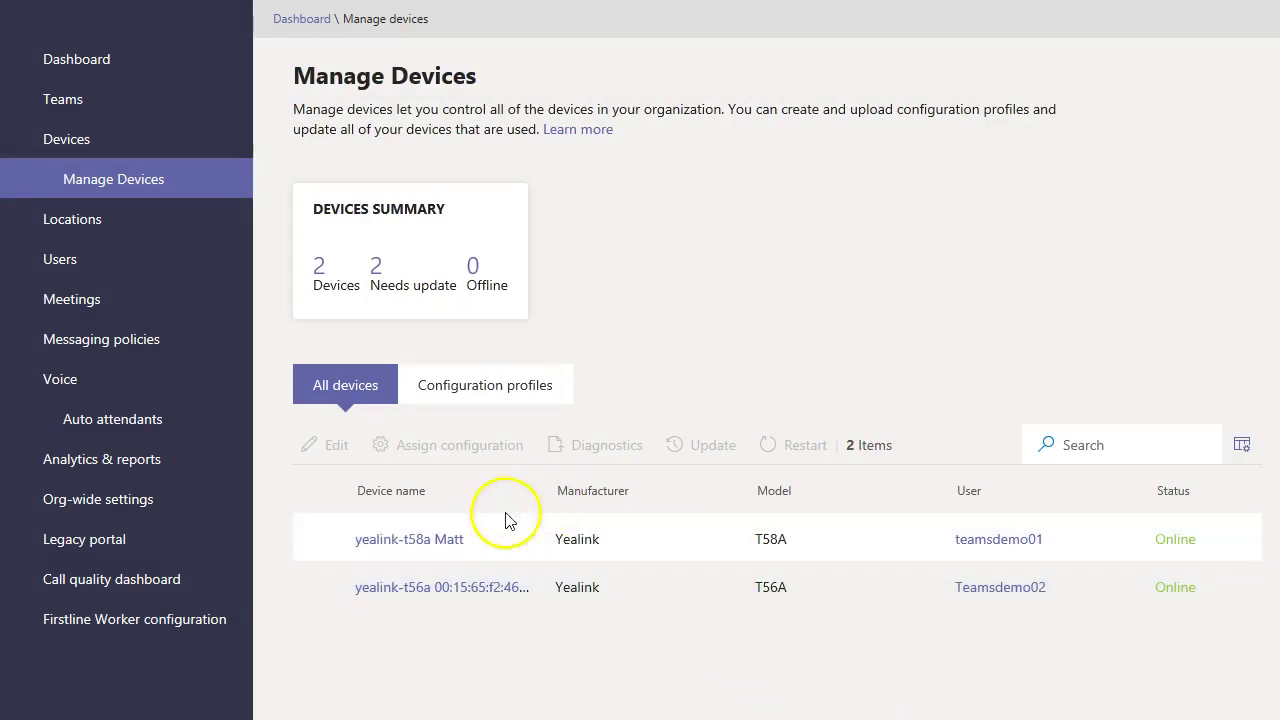
# Select the Yealink T58A in the device list, then clear its selection
pyautogui.click(320, 539)
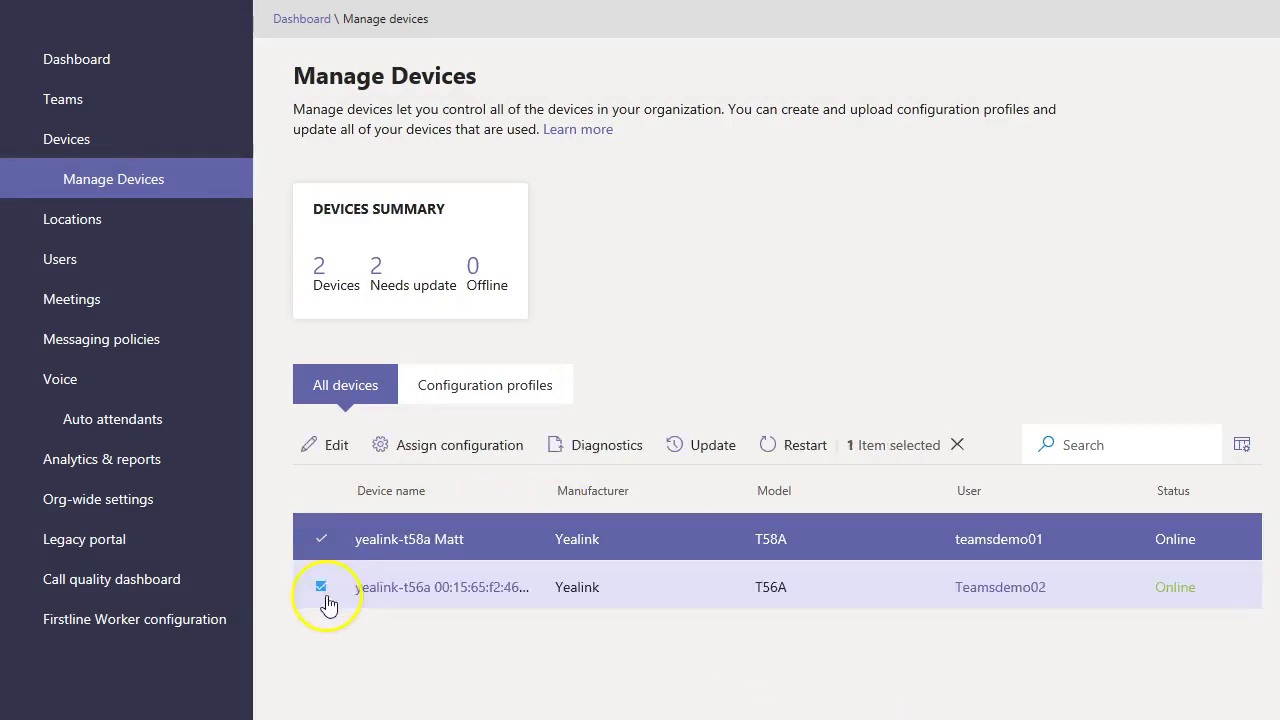
pyautogui.click(320, 539)
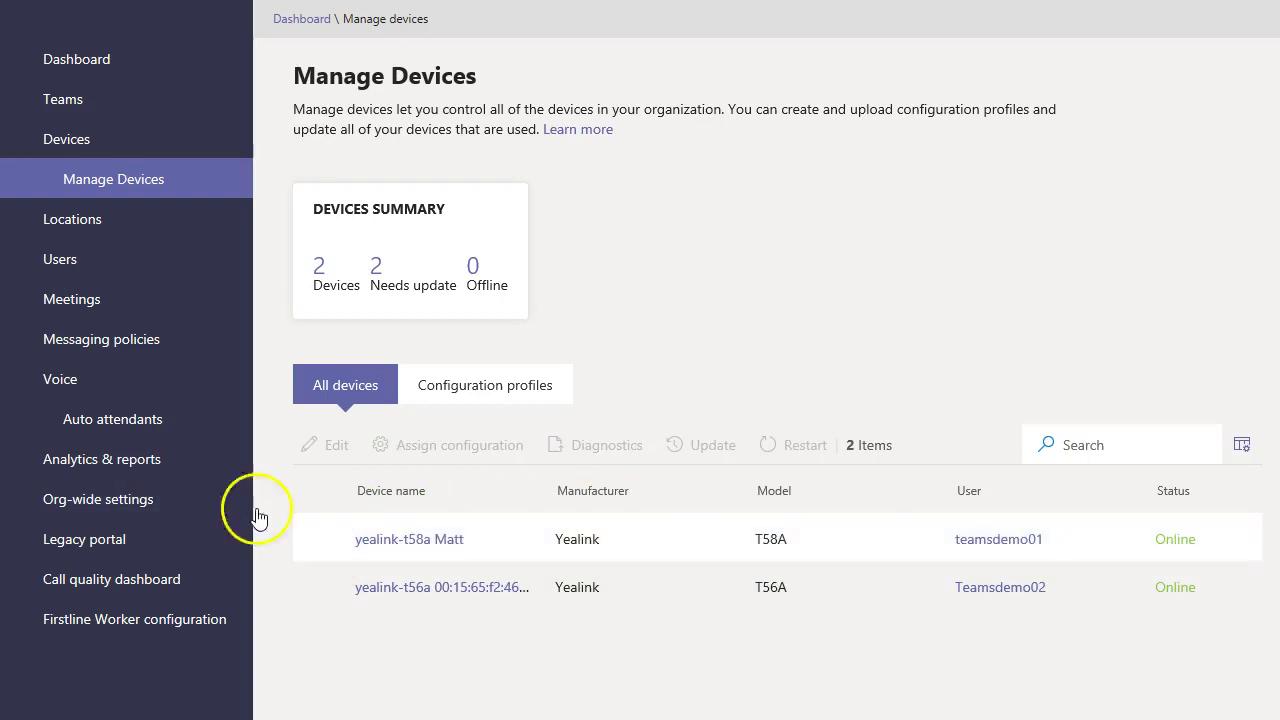
pyautogui.click(1005, 548)
pyautogui.click(1008, 592)
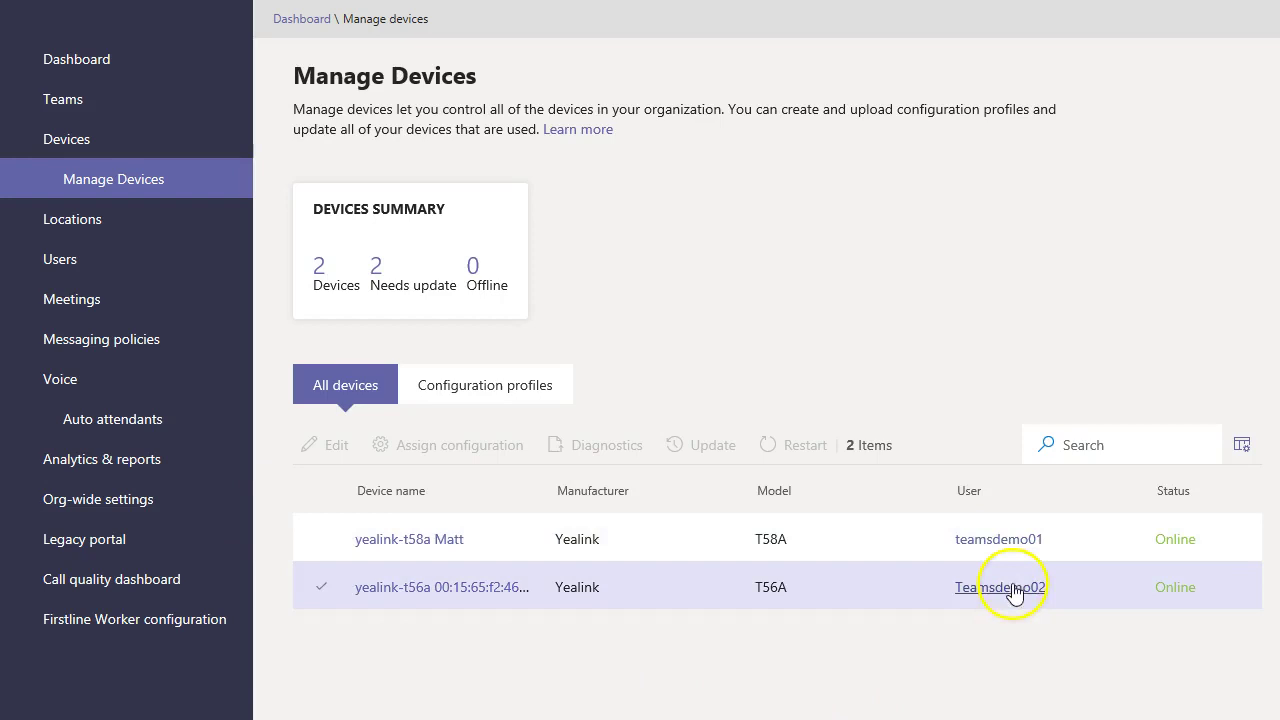
pyautogui.click(1004, 543)
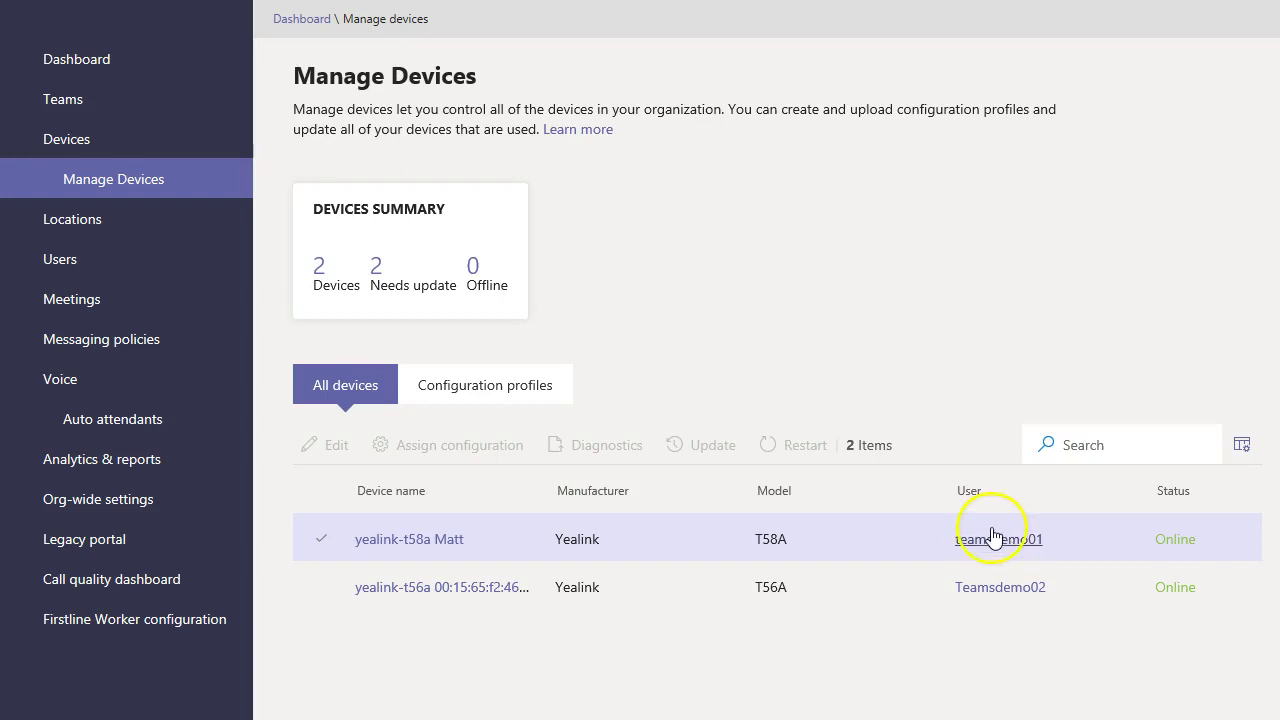
pyautogui.click(770, 497)
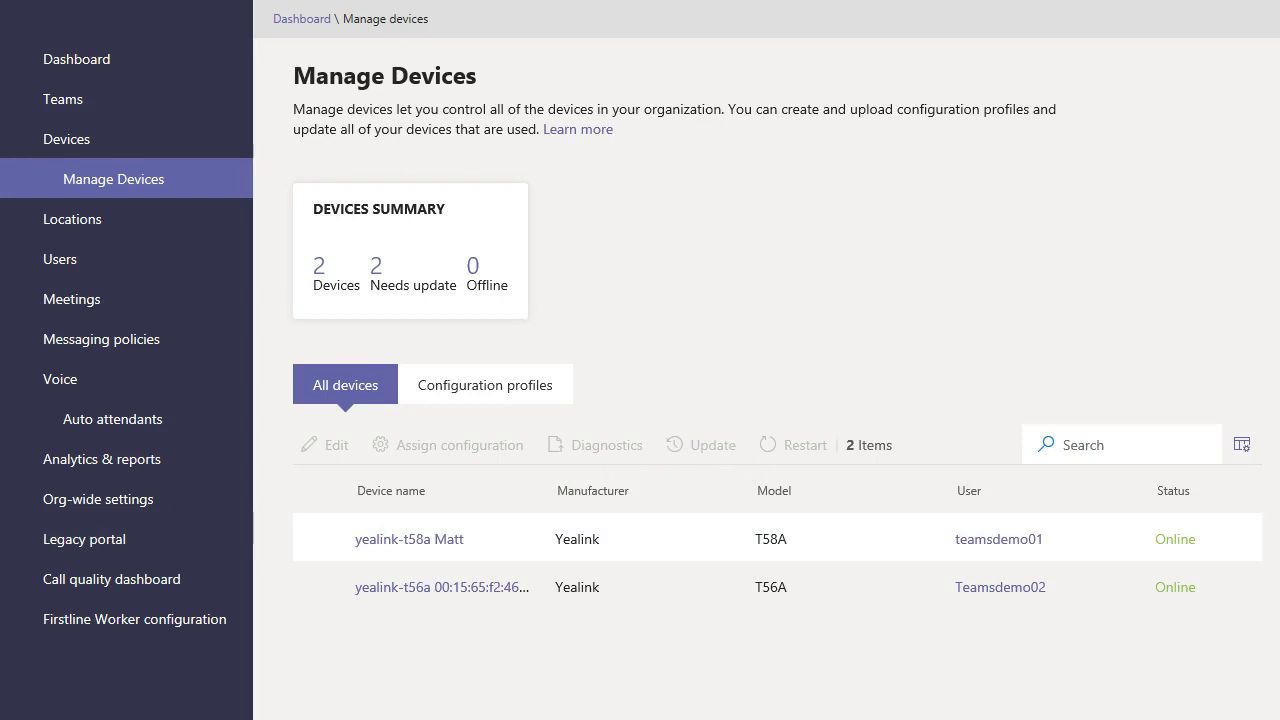
# Select only the Yealink T58A in the device list
pyautogui.click(330, 548)
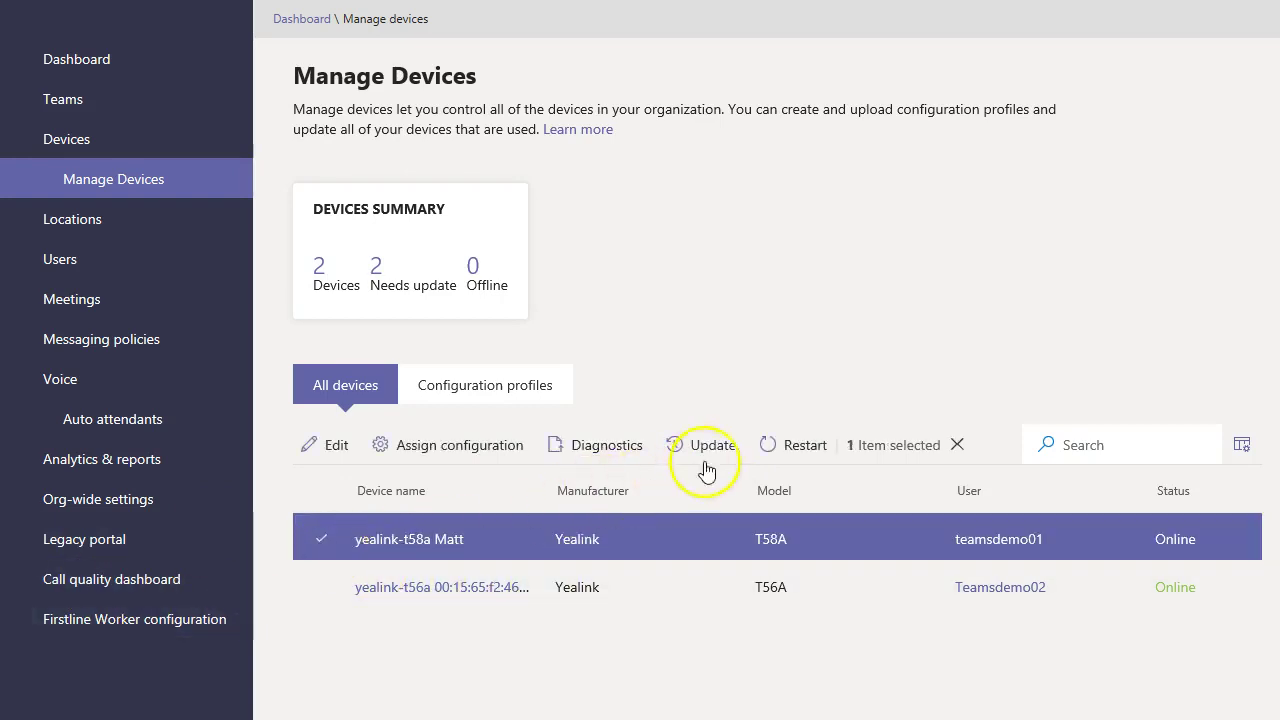